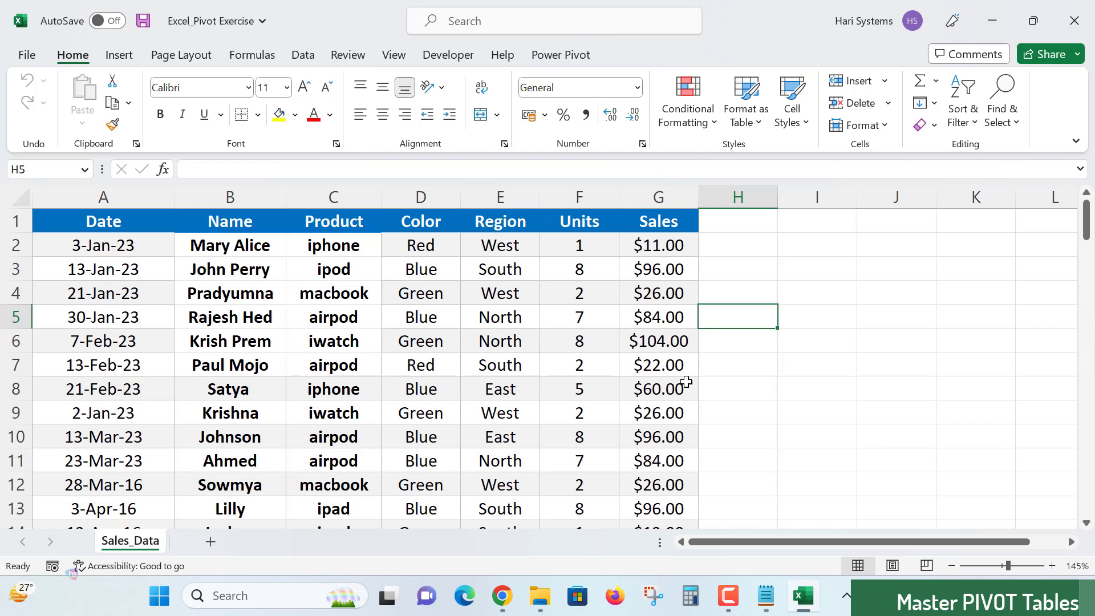
Convert the sales data in $A$1:$G$101 into a table with headers.
{"action": "left_click", "coordinate": [323, 347]}
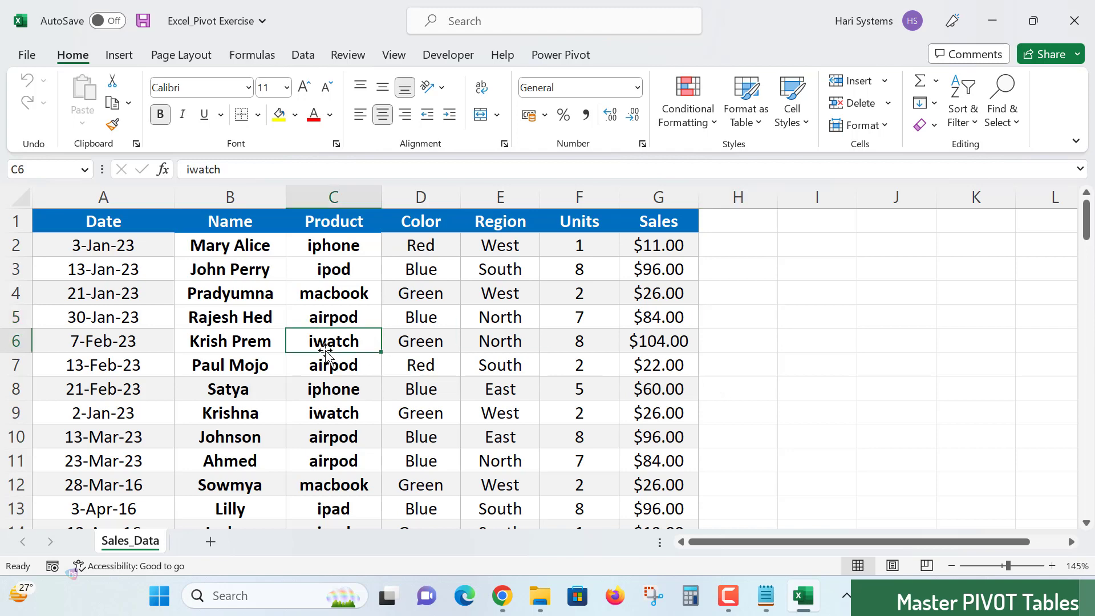
{"action": "left_click", "coordinate": [331, 387]}
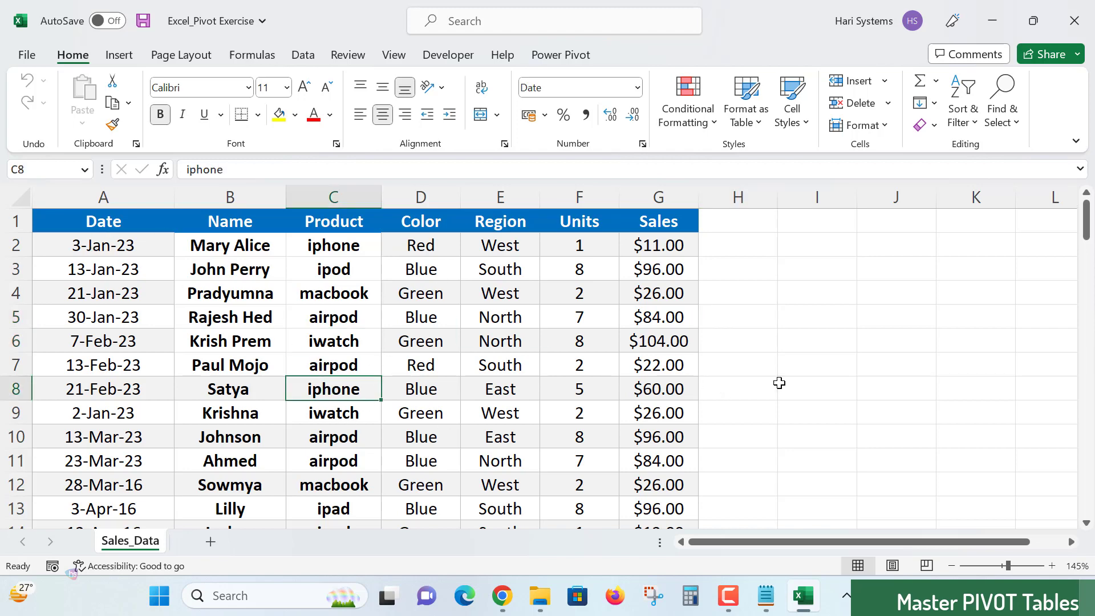
{"action": "left_click", "coordinate": [343, 370]}
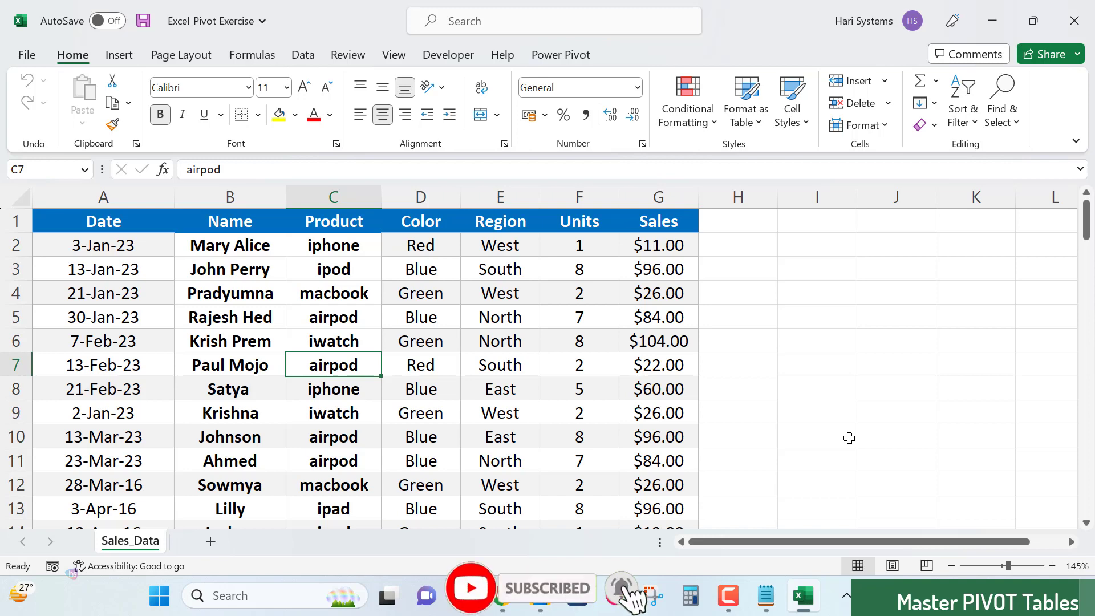
{"action": "key", "text": "ctrl+t"}
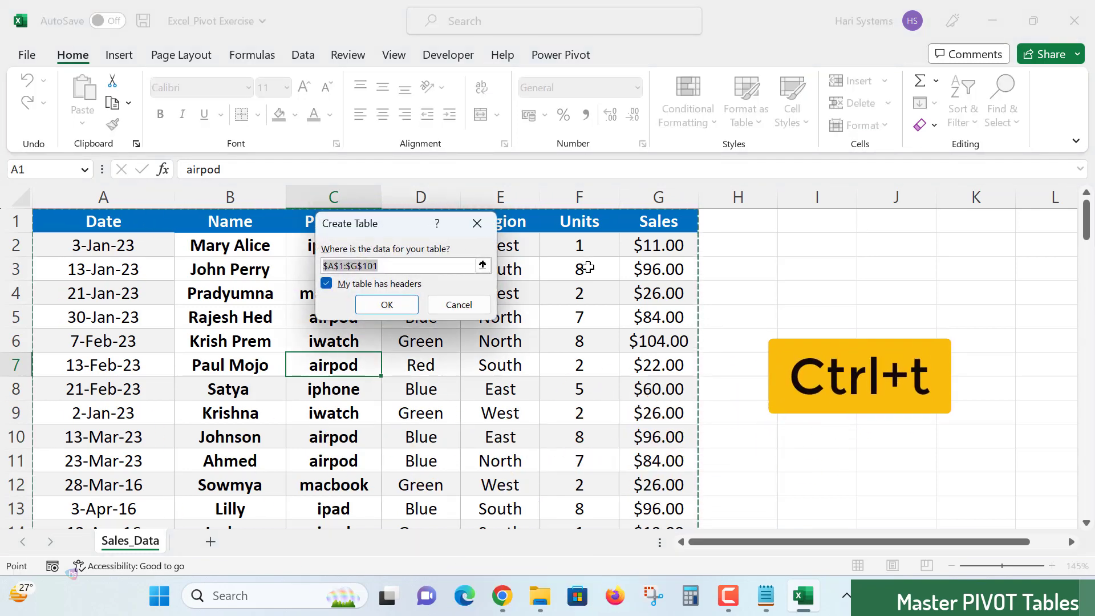
{"action": "left_click", "coordinate": [365, 306]}
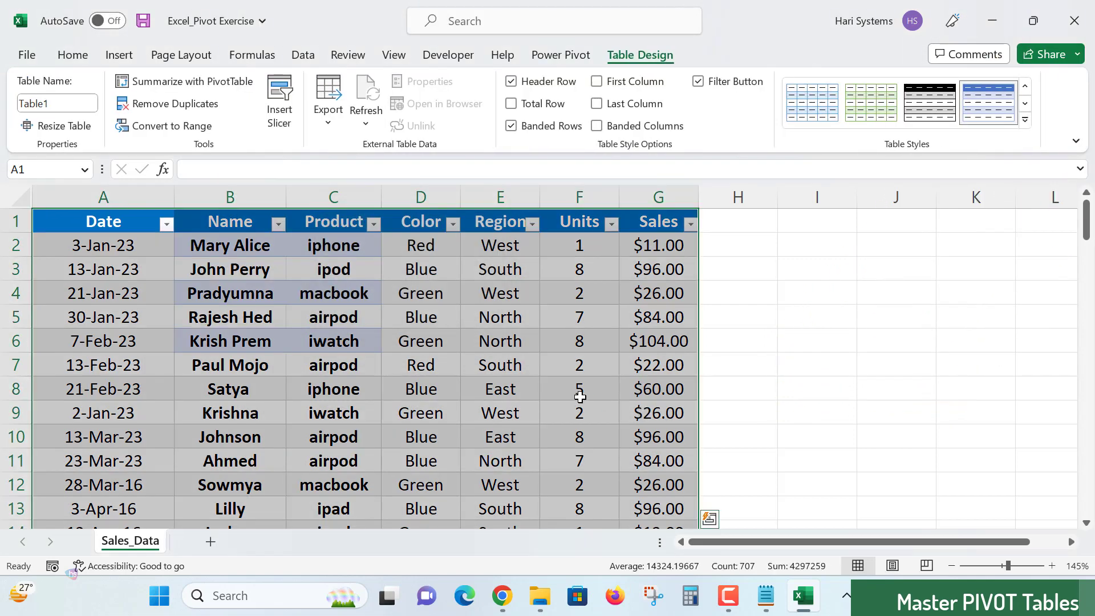
{"action": "left_click", "coordinate": [463, 399]}
{"action": "left_click", "coordinate": [235, 393]}
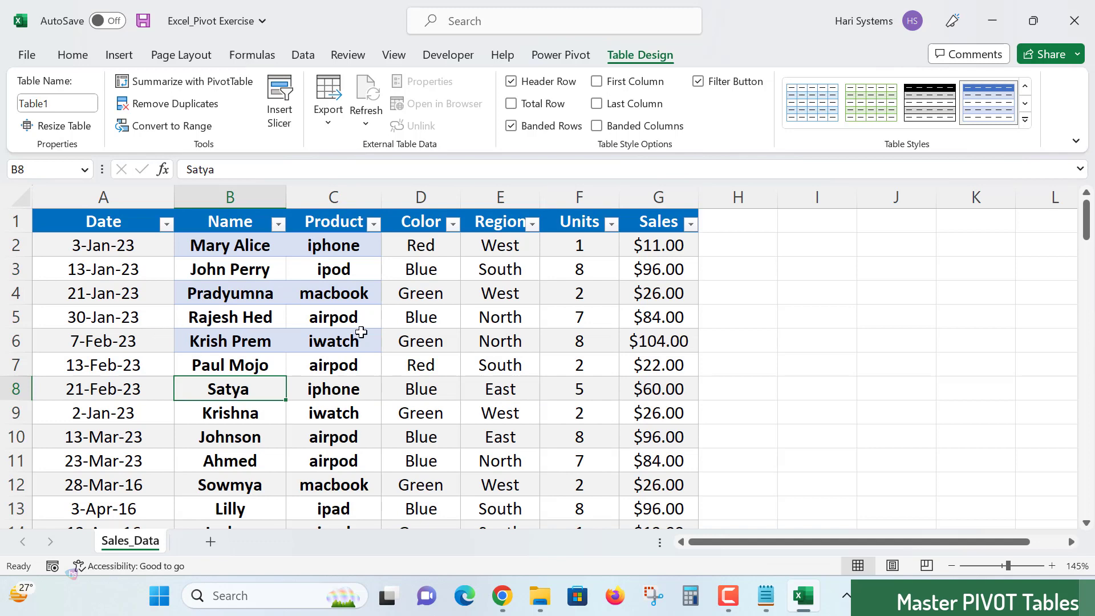
{"action": "left_click", "coordinate": [335, 435]}
{"action": "left_click", "coordinate": [165, 411]}
{"action": "left_click", "coordinate": [388, 409]}
{"action": "left_click_drag", "start_coordinate": [379, 417], "coordinate": [272, 406]}
{"action": "left_click", "coordinate": [273, 406]}
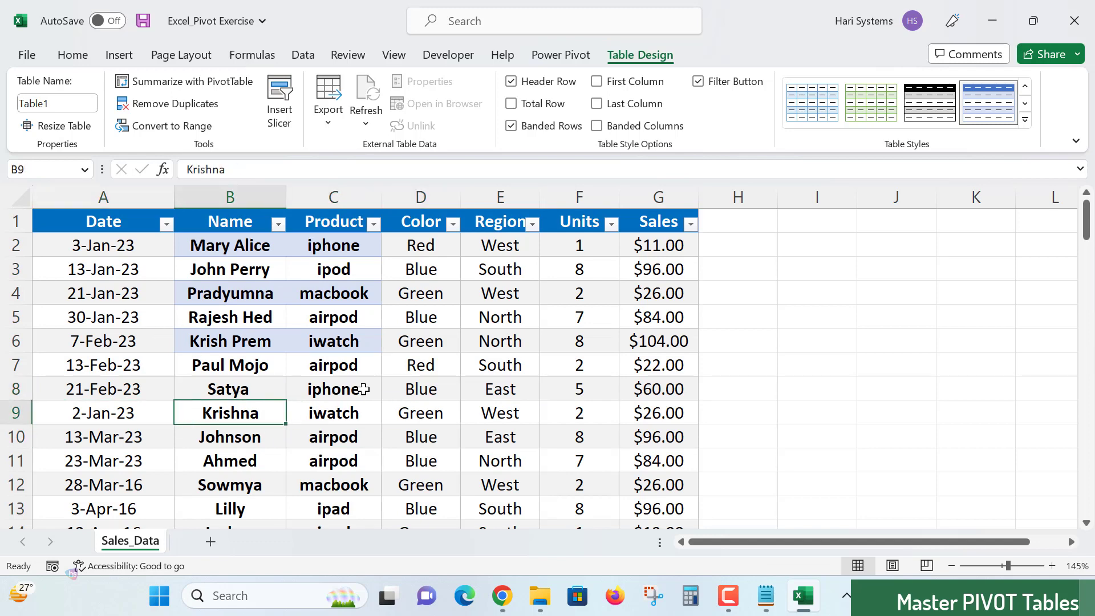
Create a PivotTable from Table1 on a new worksheet and widen its field list.
{"action": "left_click", "coordinate": [479, 373]}
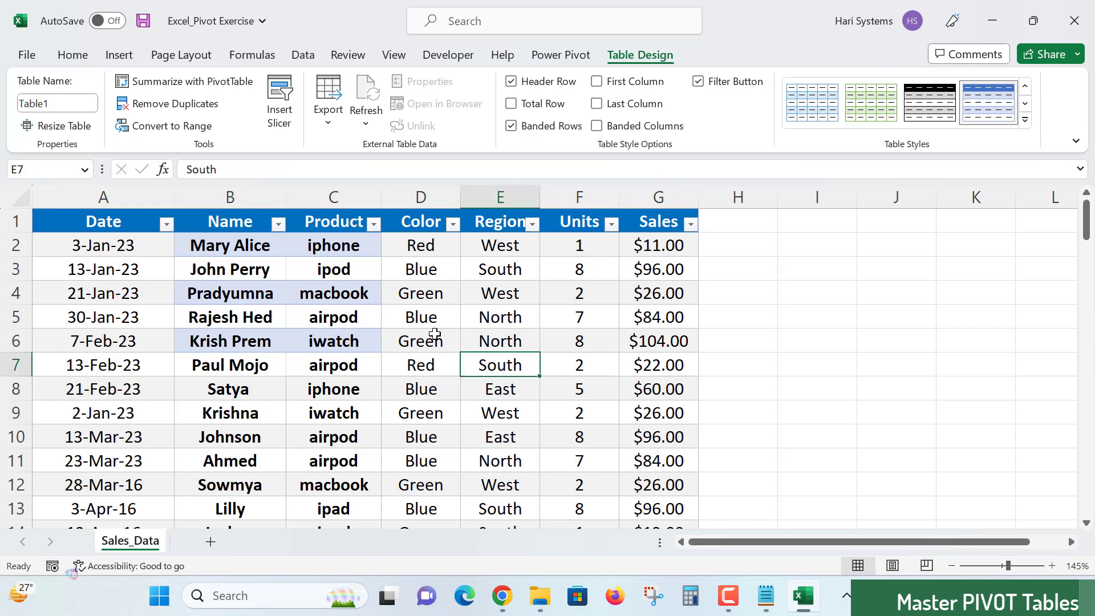
{"action": "left_click", "coordinate": [124, 59]}
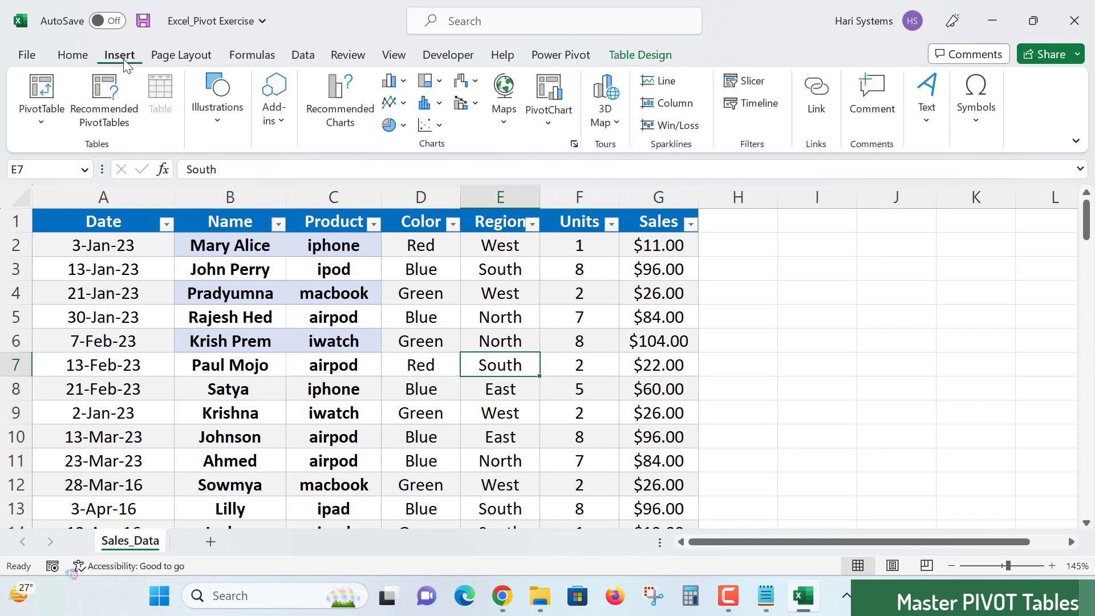
{"action": "left_click", "coordinate": [45, 99]}
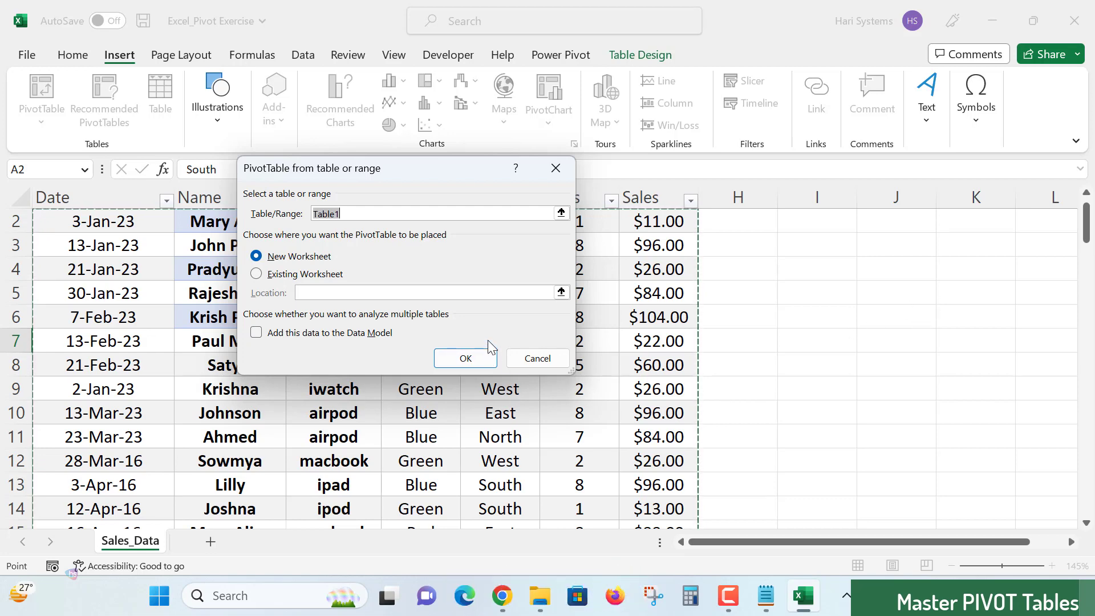
{"action": "left_click", "coordinate": [466, 358]}
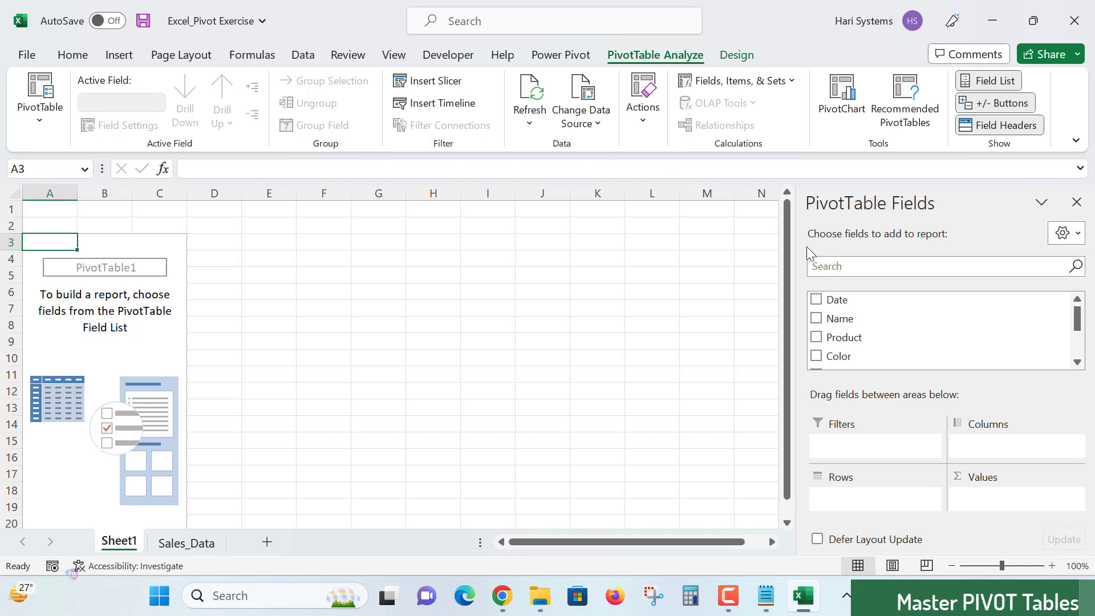
{"action": "left_click_drag", "start_coordinate": [796, 248], "coordinate": [729, 247]}
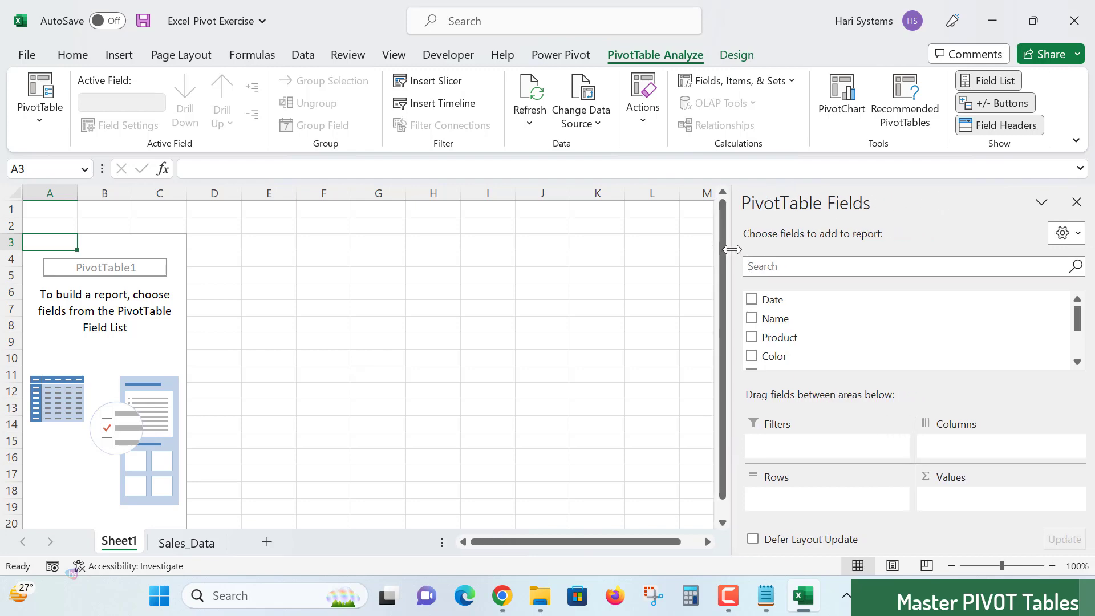
After checking the source columns in Sales_Data, build the PivotTable on Sheet1 with Name as rows and the sum of Sales as values.
{"action": "left_click", "coordinate": [177, 543]}
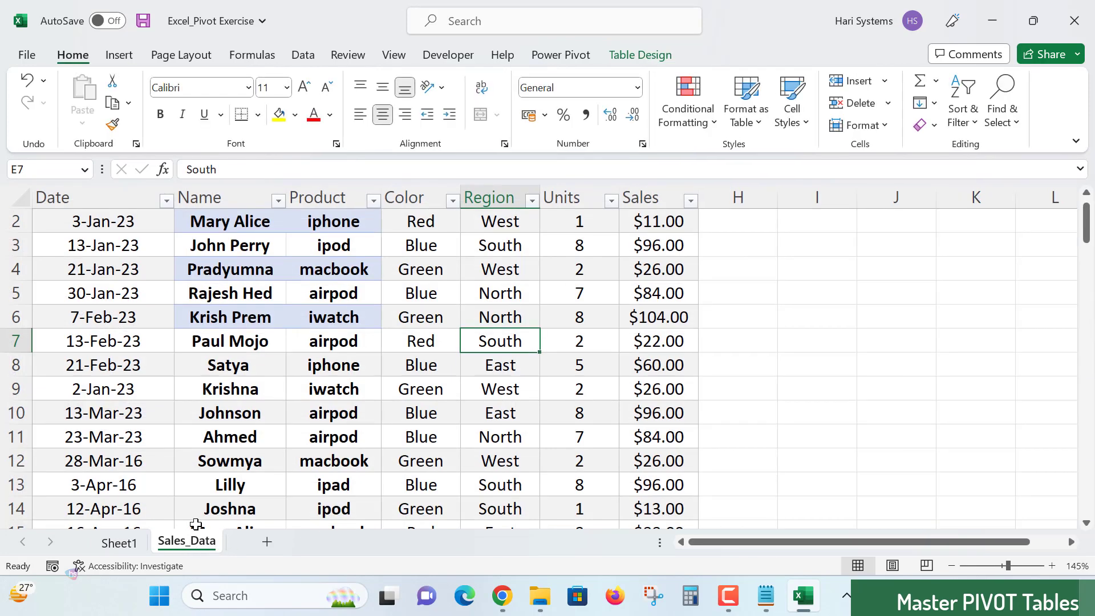
{"action": "scroll", "coordinate": [138, 229], "scroll_direction": "up", "scroll_amount": 1}
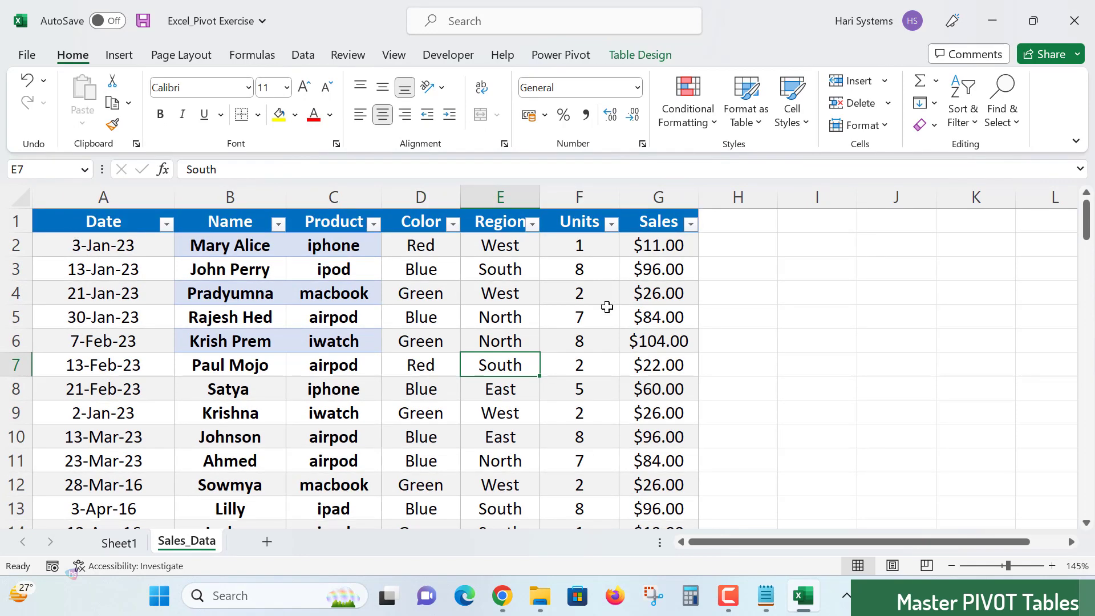
{"action": "left_click", "coordinate": [118, 544]}
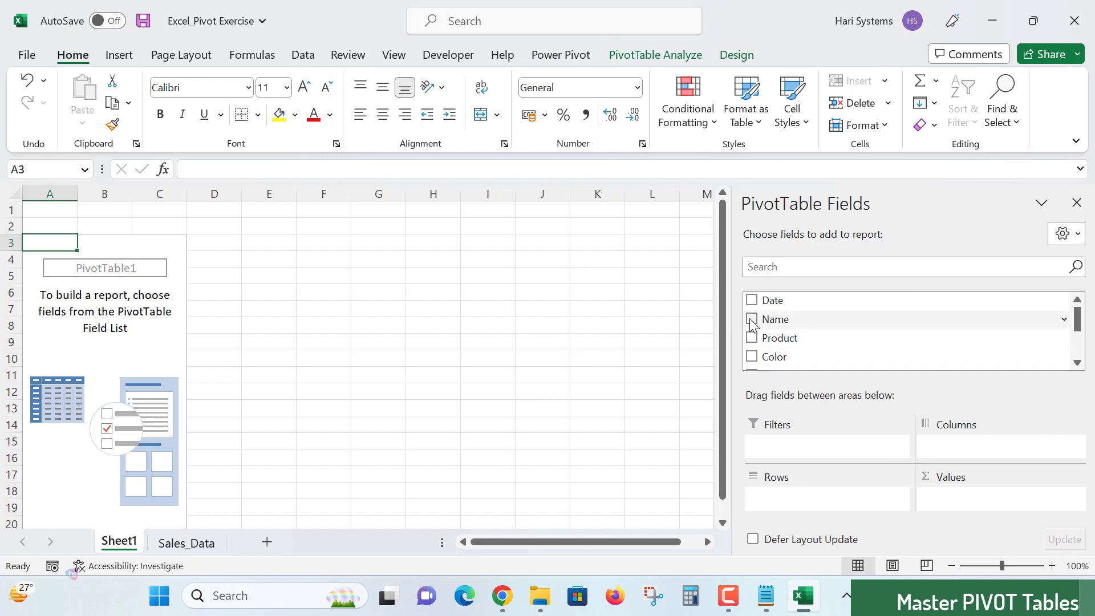
{"action": "left_click", "coordinate": [778, 320]}
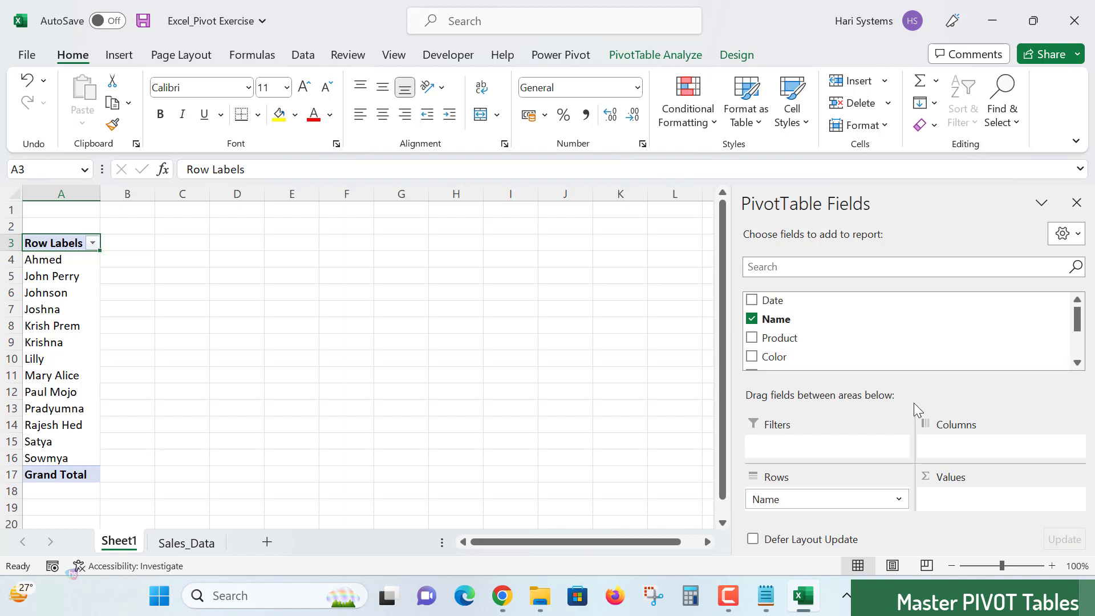
{"action": "scroll", "coordinate": [846, 342], "scroll_direction": "down", "scroll_amount": 1}
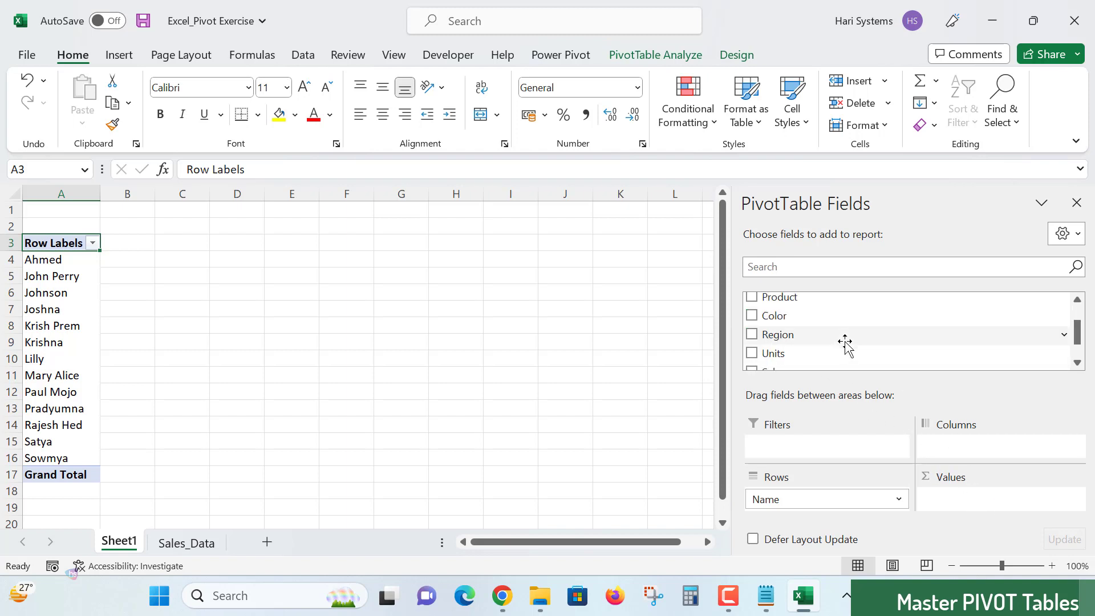
{"action": "scroll", "coordinate": [846, 343], "scroll_direction": "down", "scroll_amount": 1}
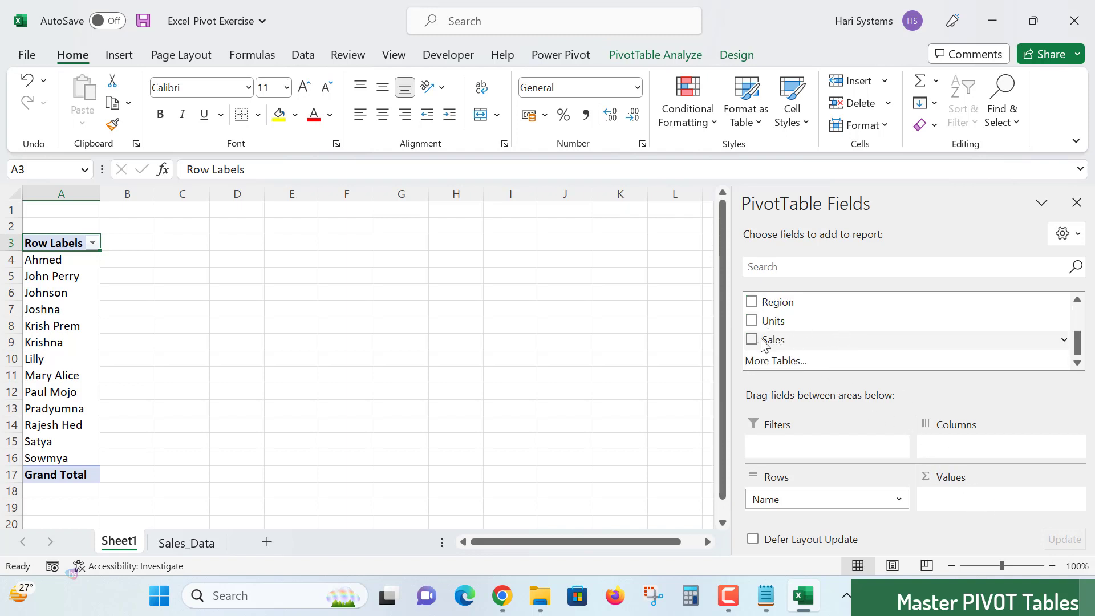
{"action": "left_click_drag", "start_coordinate": [760, 339], "coordinate": [988, 513]}
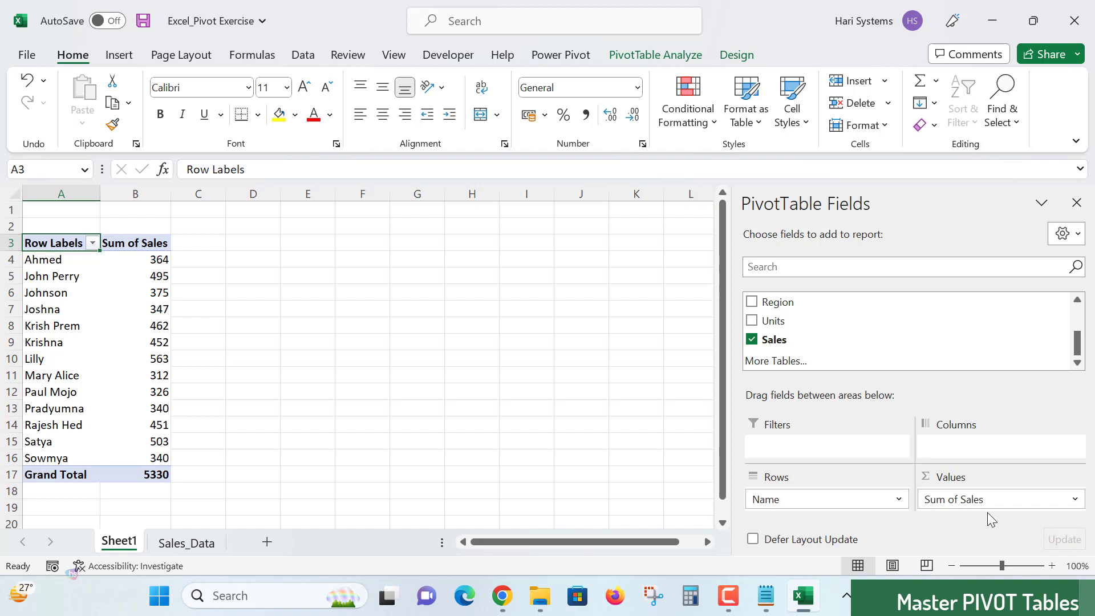
Examine the sales sum for each name in the PivotTable and the fields available for the report.
{"action": "left_click", "coordinate": [139, 306]}
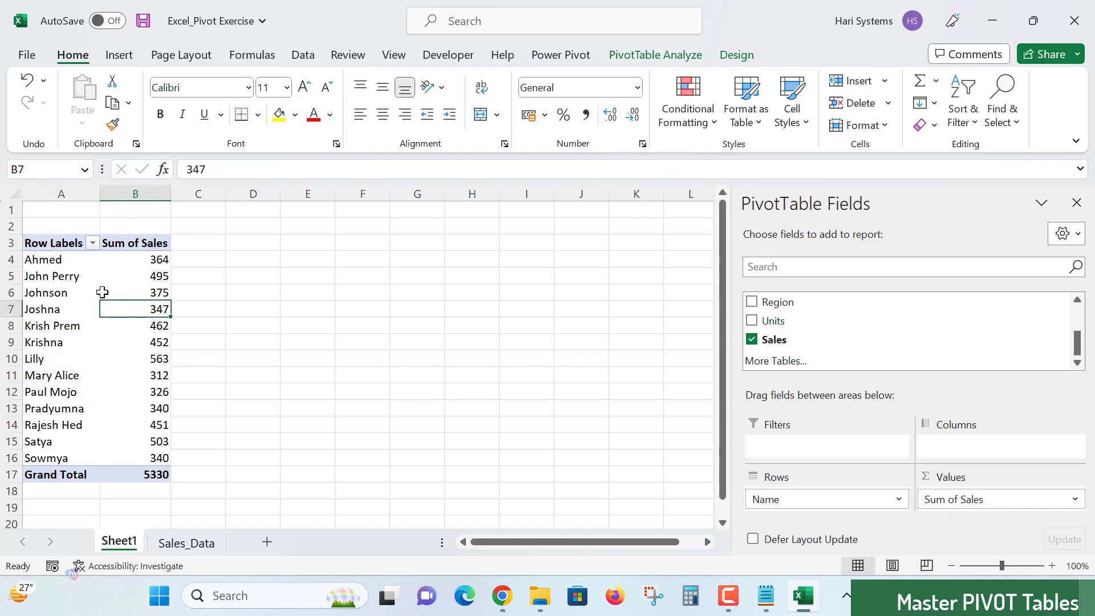
{"action": "left_click", "coordinate": [43, 276]}
{"action": "left_click", "coordinate": [46, 323]}
{"action": "left_click", "coordinate": [90, 341]}
{"action": "left_click", "coordinate": [147, 322]}
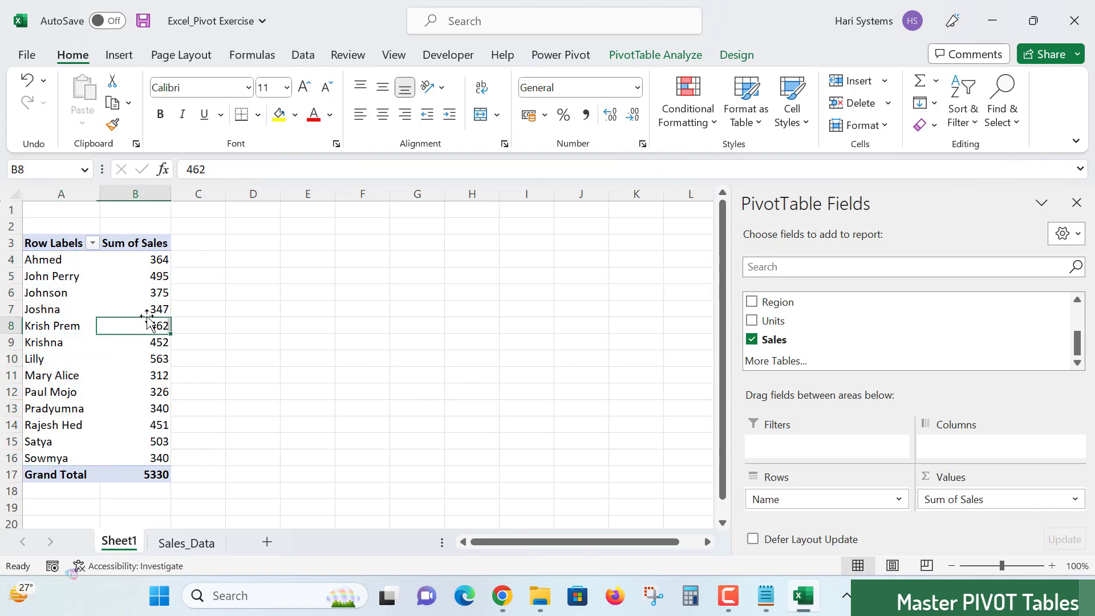
{"action": "left_click", "coordinate": [215, 313]}
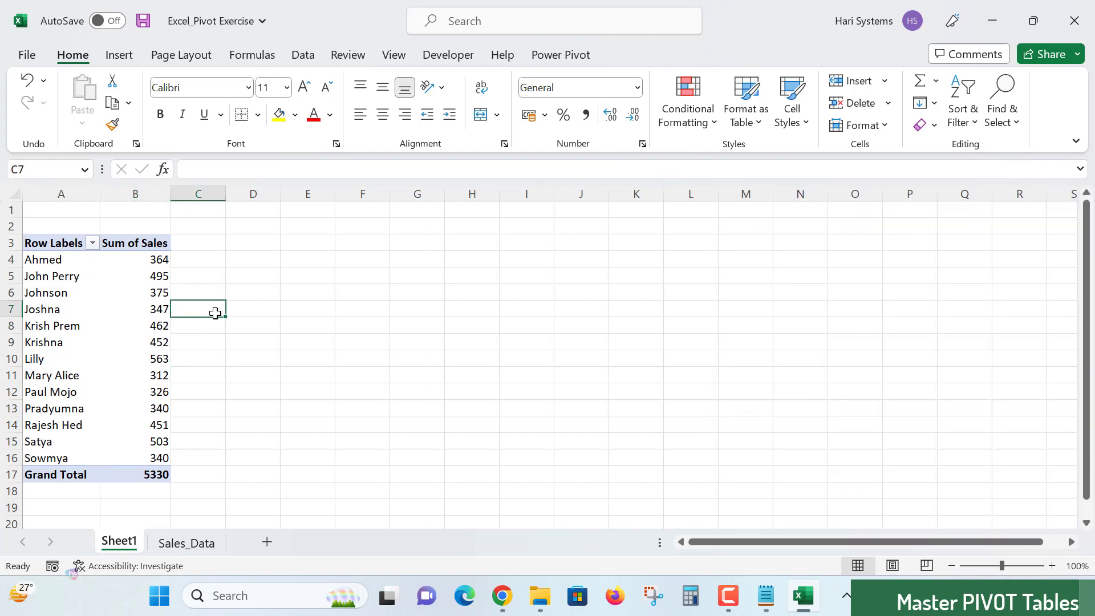
{"action": "left_click", "coordinate": [159, 311]}
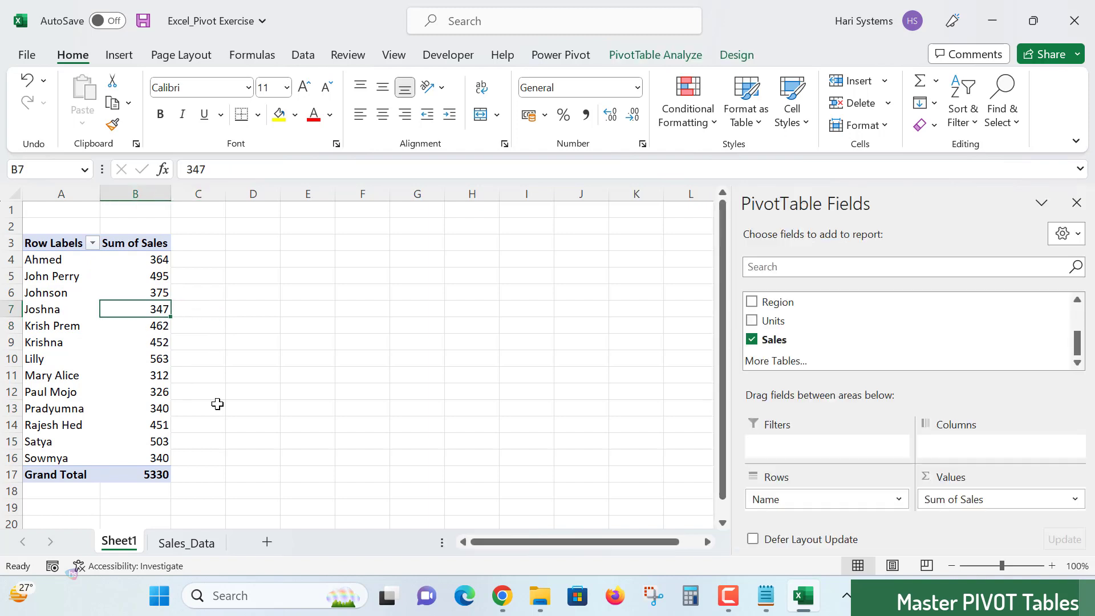
{"action": "left_click", "coordinate": [103, 329]}
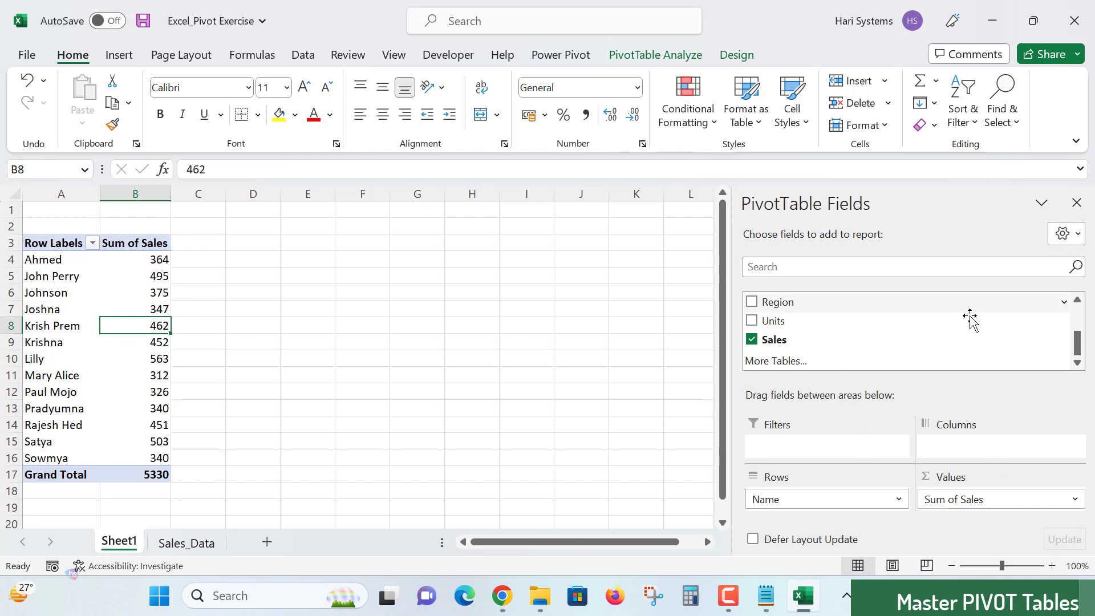
{"action": "scroll", "coordinate": [916, 335], "scroll_direction": "up", "scroll_amount": 2}
{"action": "scroll", "coordinate": [916, 335], "scroll_direction": "down", "scroll_amount": 2}
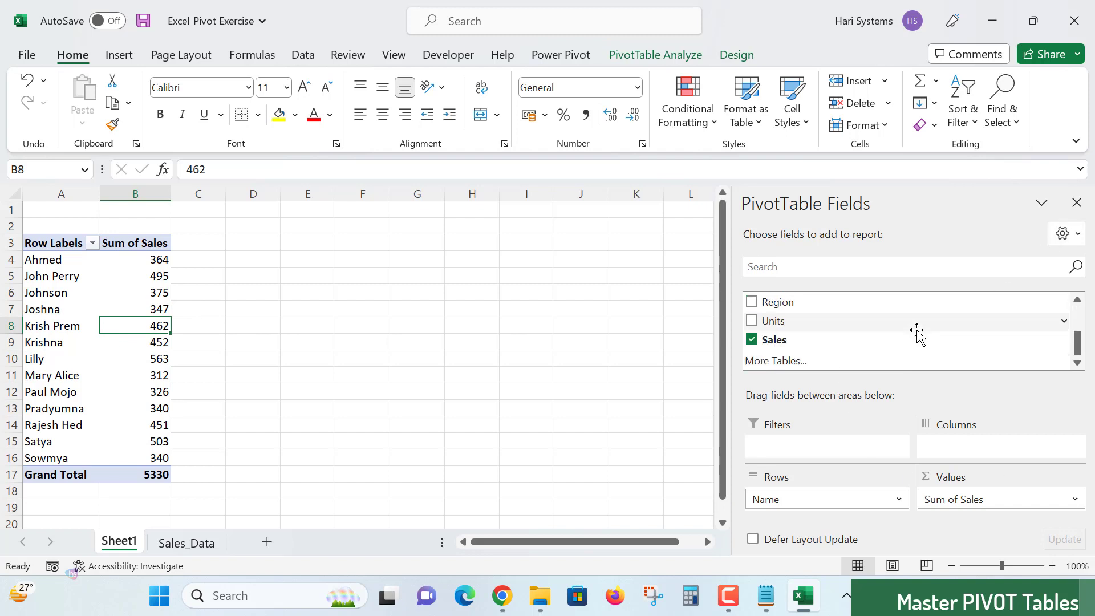
{"action": "scroll", "coordinate": [916, 335], "scroll_direction": "up", "scroll_amount": 2}
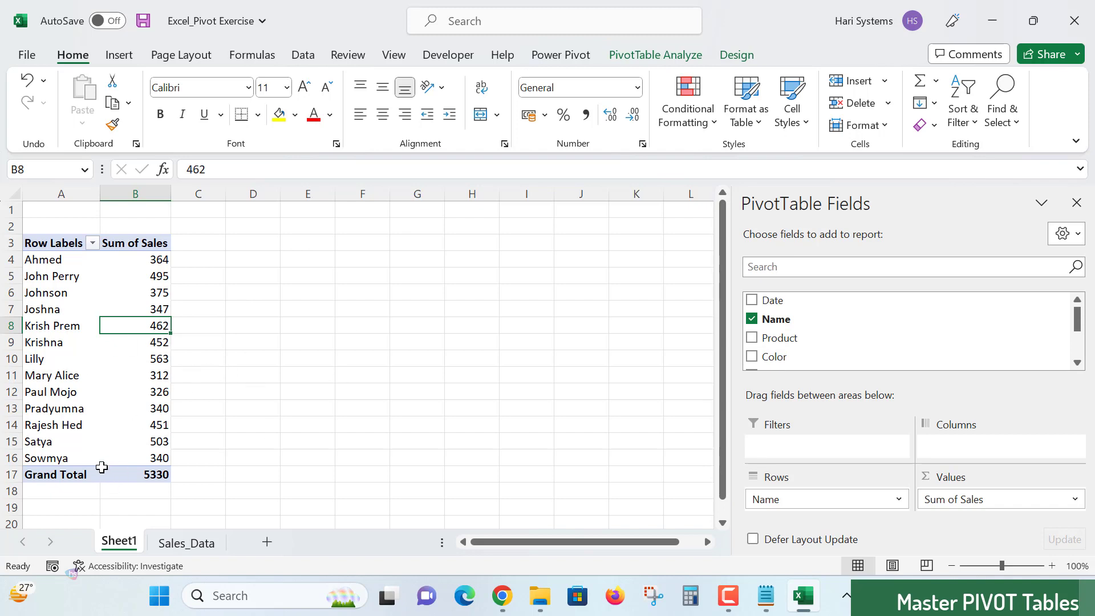
{"action": "left_click", "coordinate": [144, 262]}
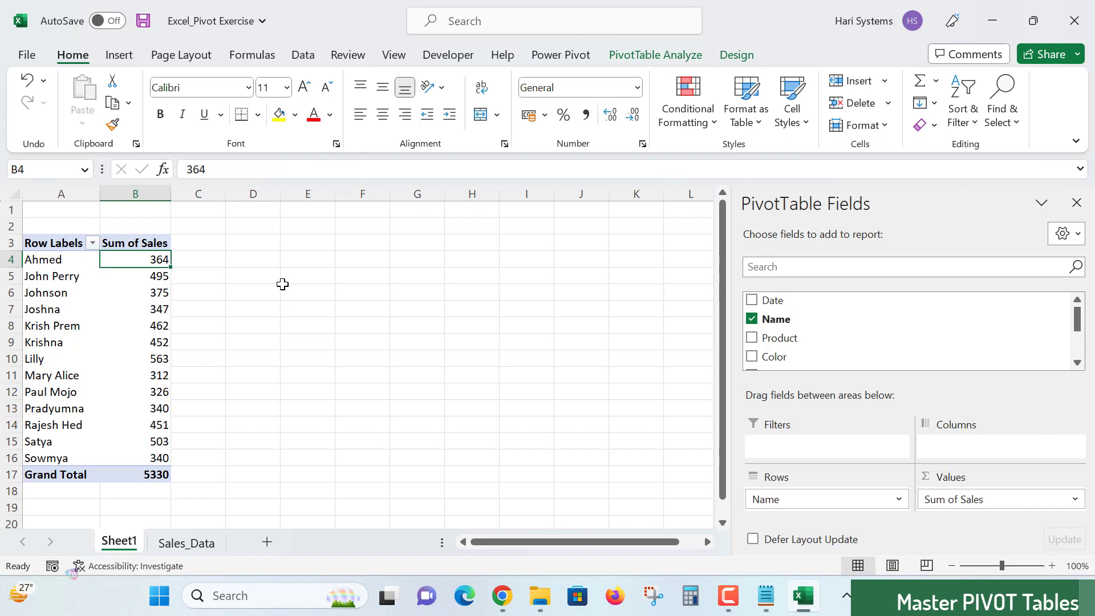
Insert a timeline for the Date field and place it beside the PivotTable, starting around row 2.
{"action": "left_click", "coordinate": [139, 326]}
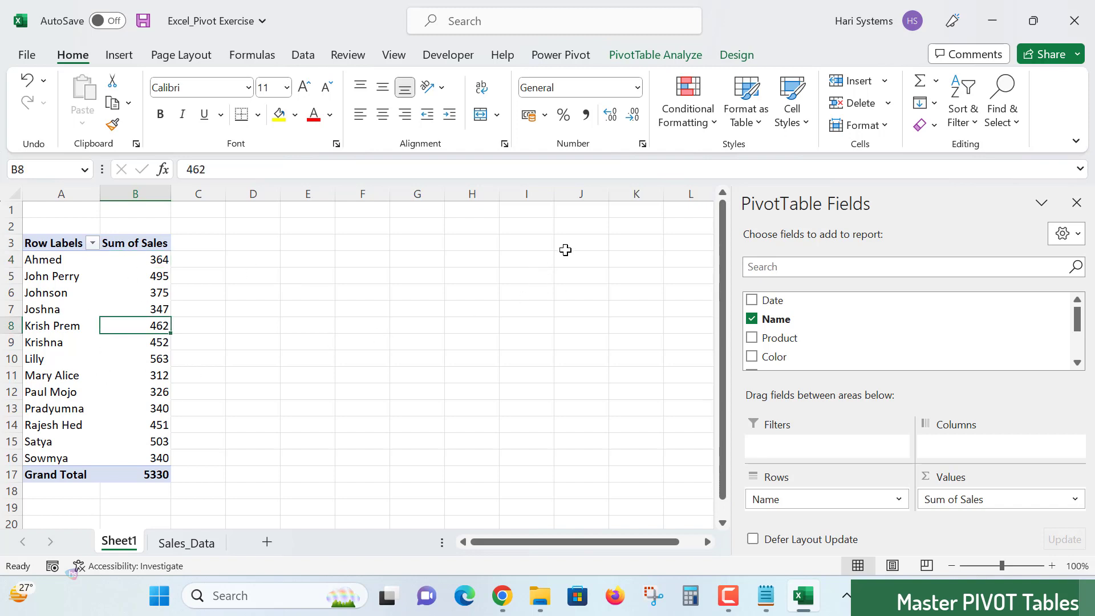
{"action": "left_click", "coordinate": [659, 53]}
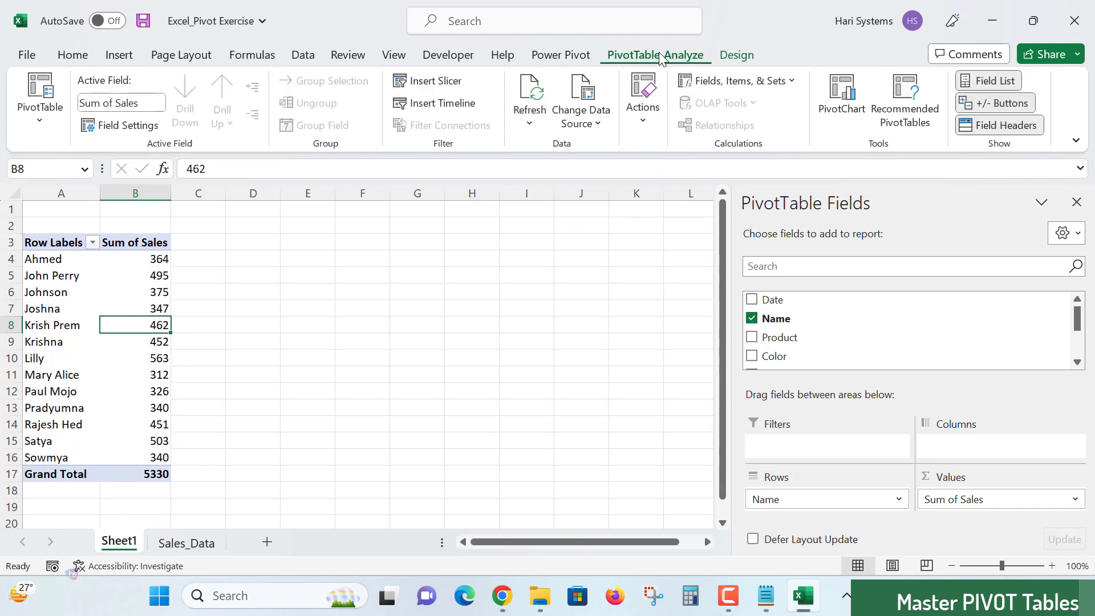
{"action": "left_click", "coordinate": [438, 105]}
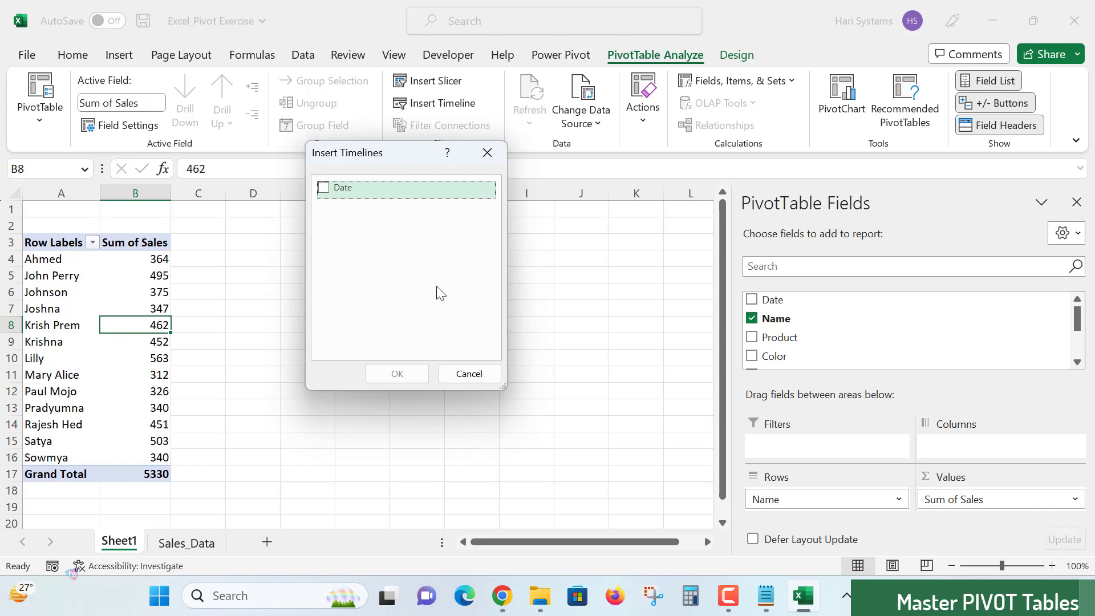
{"action": "left_click", "coordinate": [326, 190]}
{"action": "left_click", "coordinate": [383, 378]}
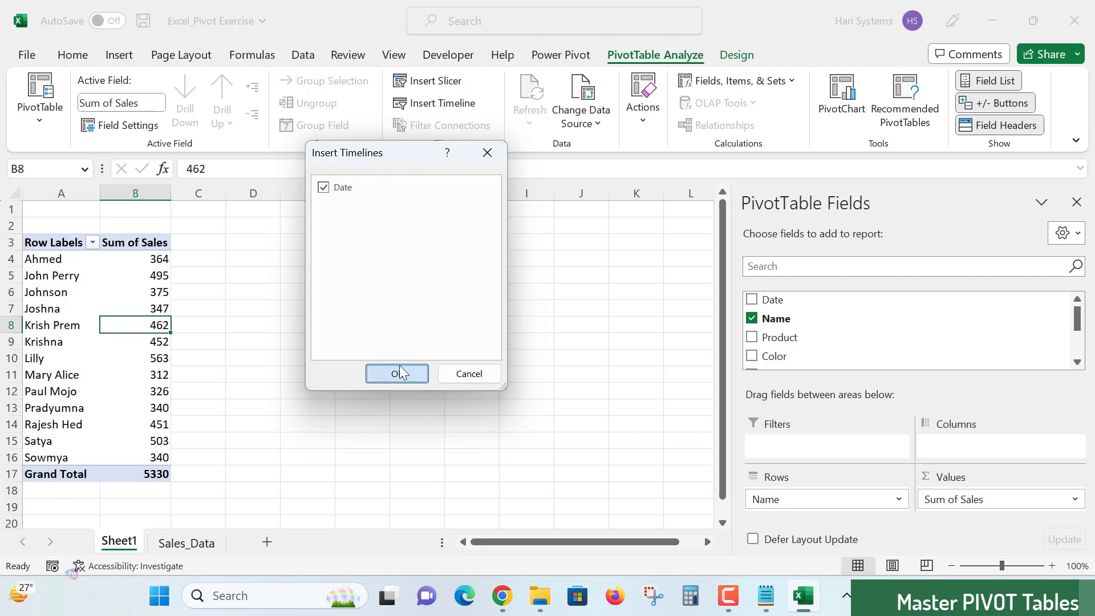
{"action": "left_click_drag", "start_coordinate": [411, 323], "coordinate": [401, 236]}
Check the date range of the source records in Sales_Data, and return to the PivotTable's Date timeline on Sheet1.
{"action": "left_click", "coordinate": [131, 326]}
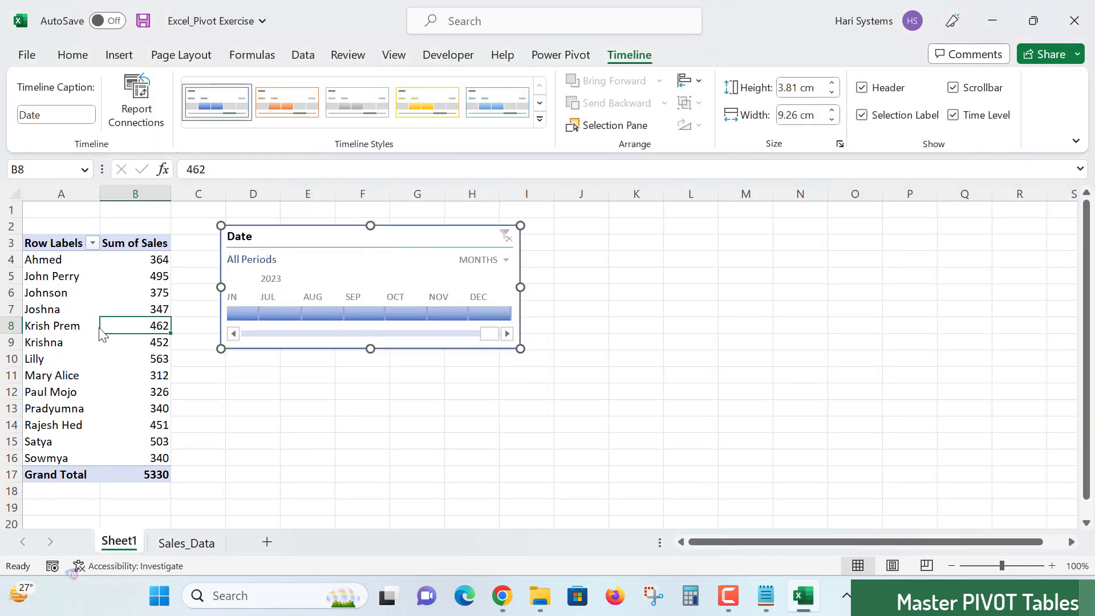
{"action": "left_click", "coordinate": [637, 57]}
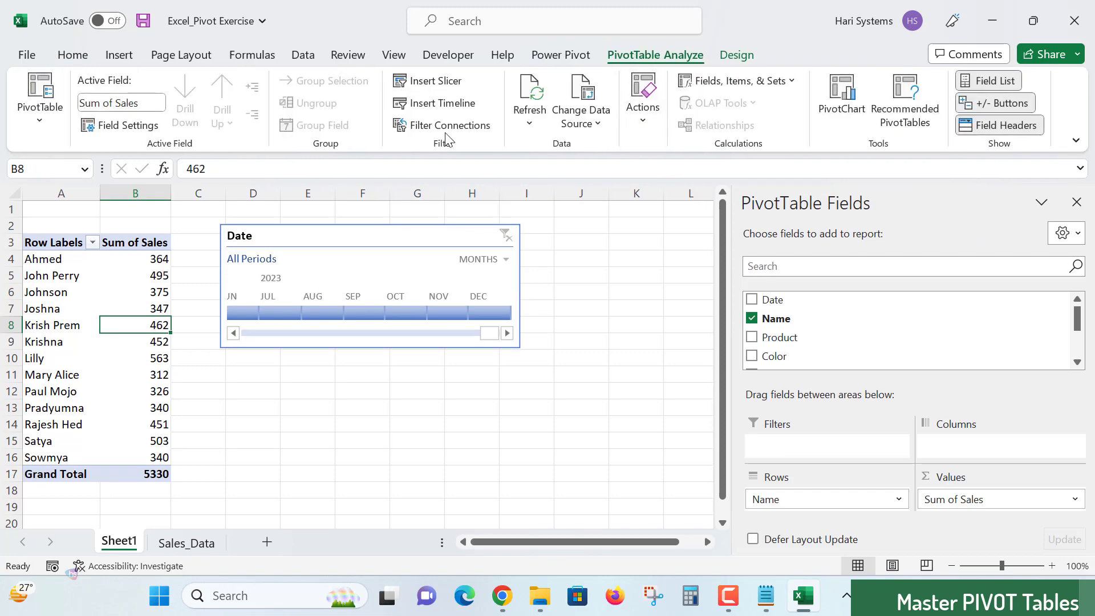
{"action": "left_click", "coordinate": [374, 239]}
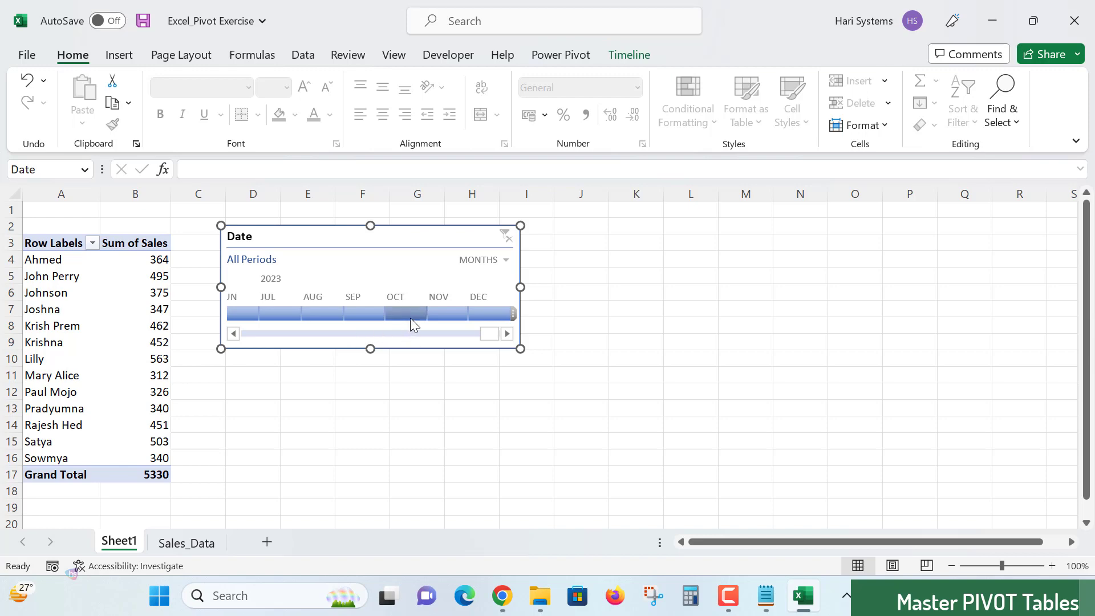
{"action": "left_click", "coordinate": [188, 542]}
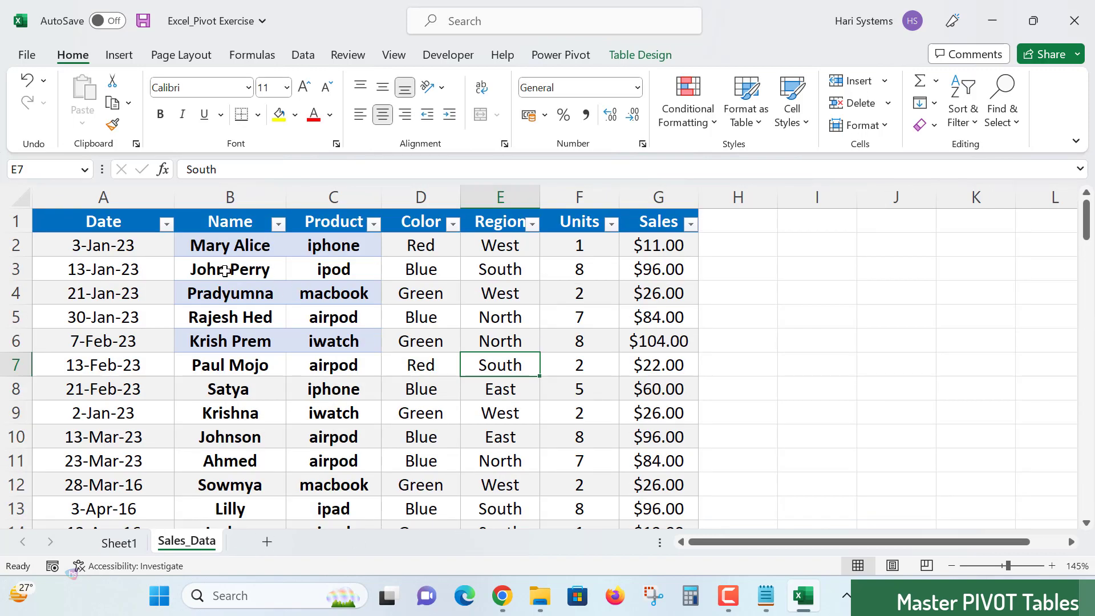
{"action": "scroll", "coordinate": [152, 406], "scroll_direction": "down", "scroll_amount": 4}
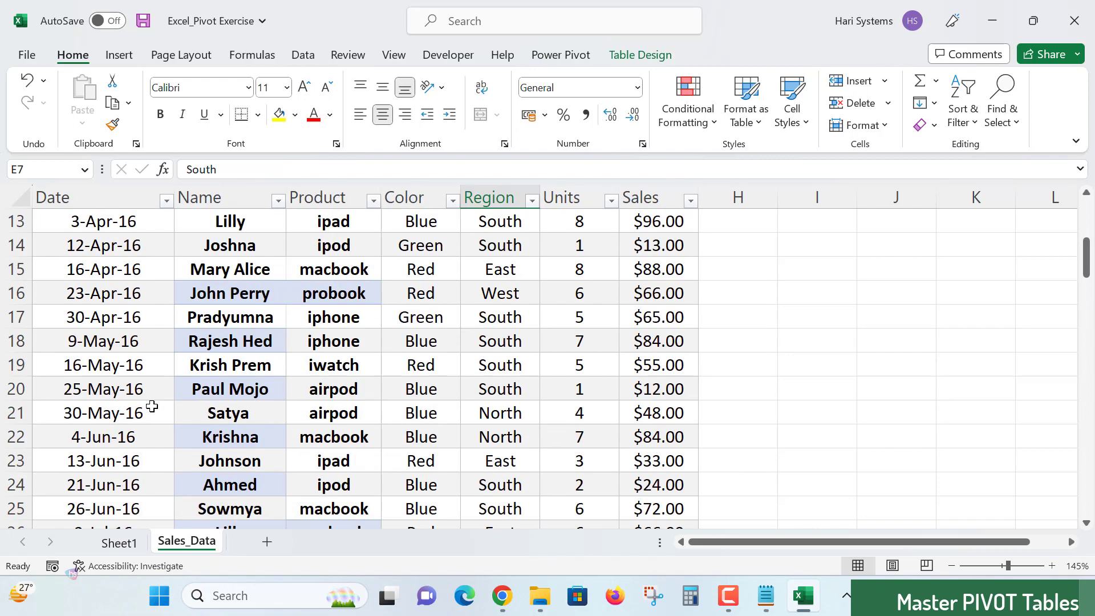
{"action": "scroll", "coordinate": [152, 402], "scroll_direction": "down", "scroll_amount": 14}
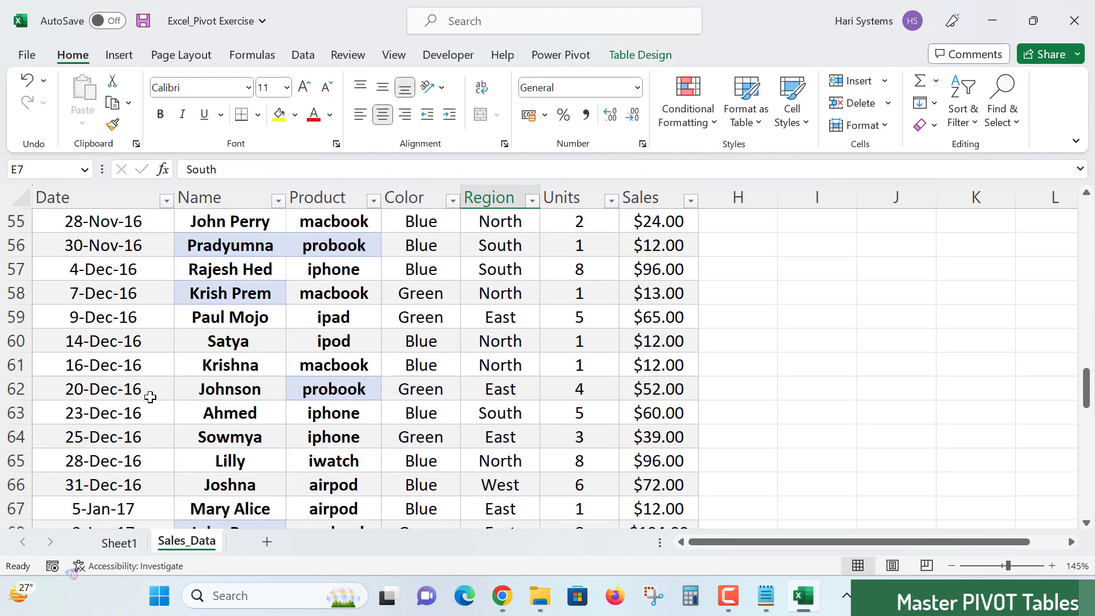
{"action": "scroll", "coordinate": [151, 394], "scroll_direction": "up", "scroll_amount": 17}
{"action": "left_click", "coordinate": [120, 542]}
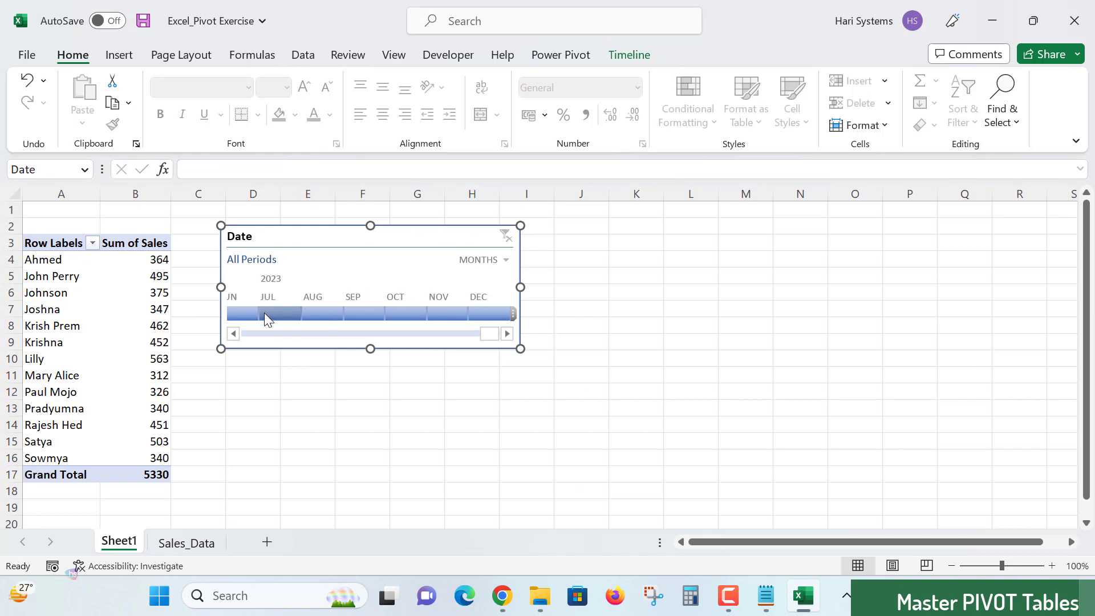
Filter the PivotTable to January 2023 with the Date timeline and check the resulting sales by name.
{"action": "left_click", "coordinate": [234, 332]}
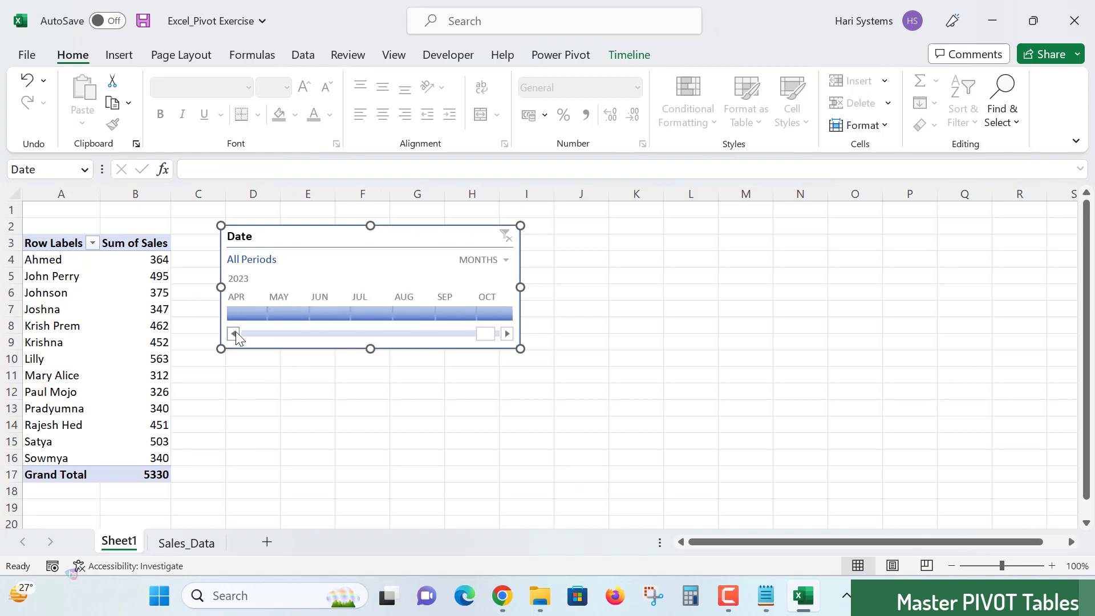
{"action": "left_click", "coordinate": [235, 333]}
{"action": "left_click", "coordinate": [248, 312]}
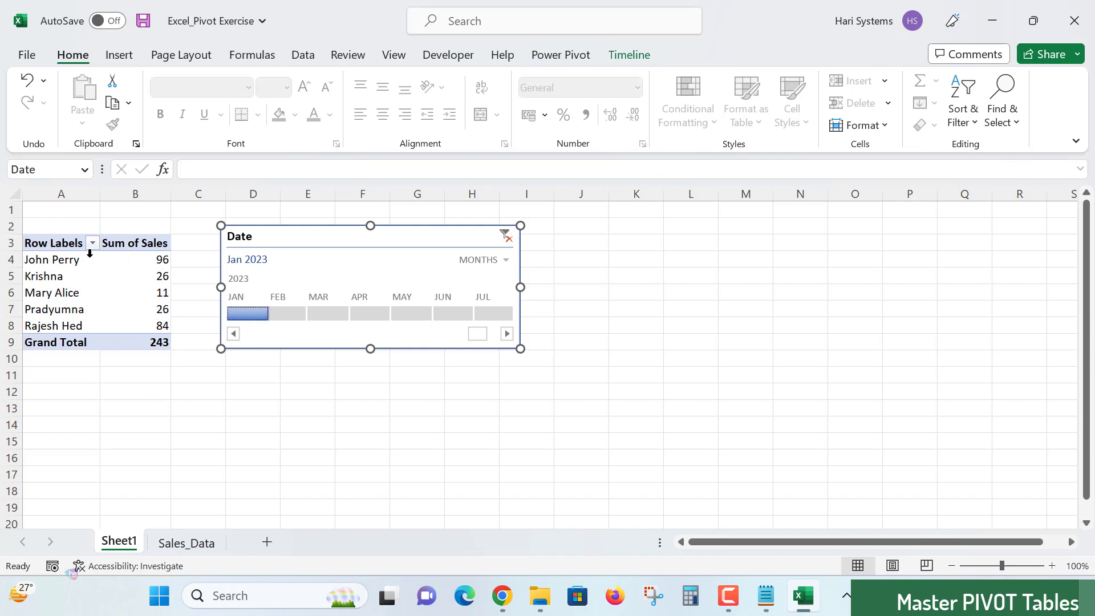
{"action": "left_click", "coordinate": [233, 334]}
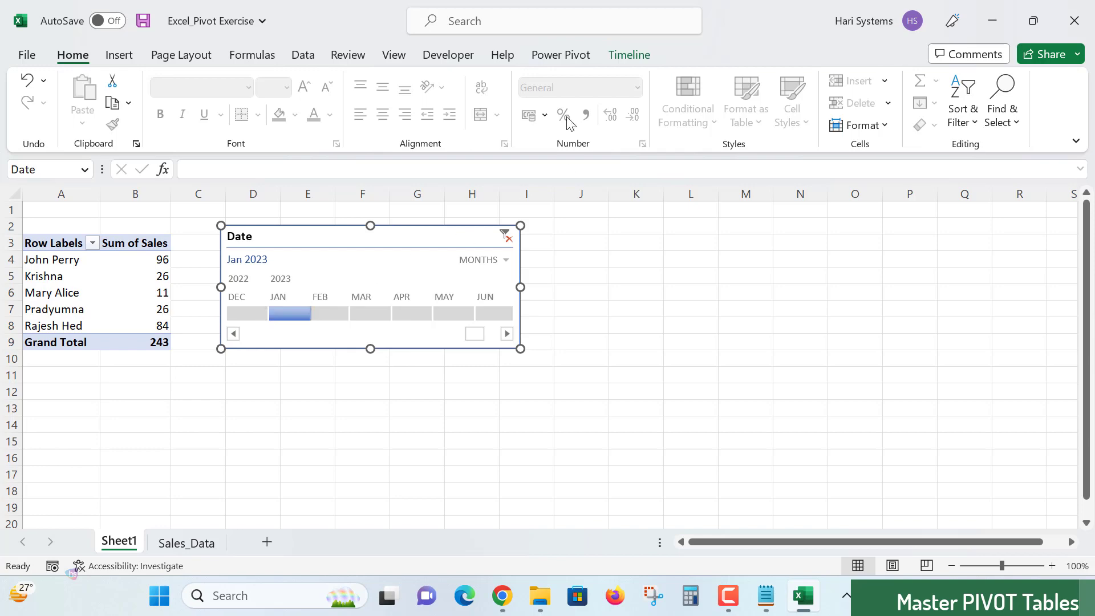
{"action": "left_click", "coordinate": [107, 272]}
{"action": "left_click", "coordinate": [673, 55]}
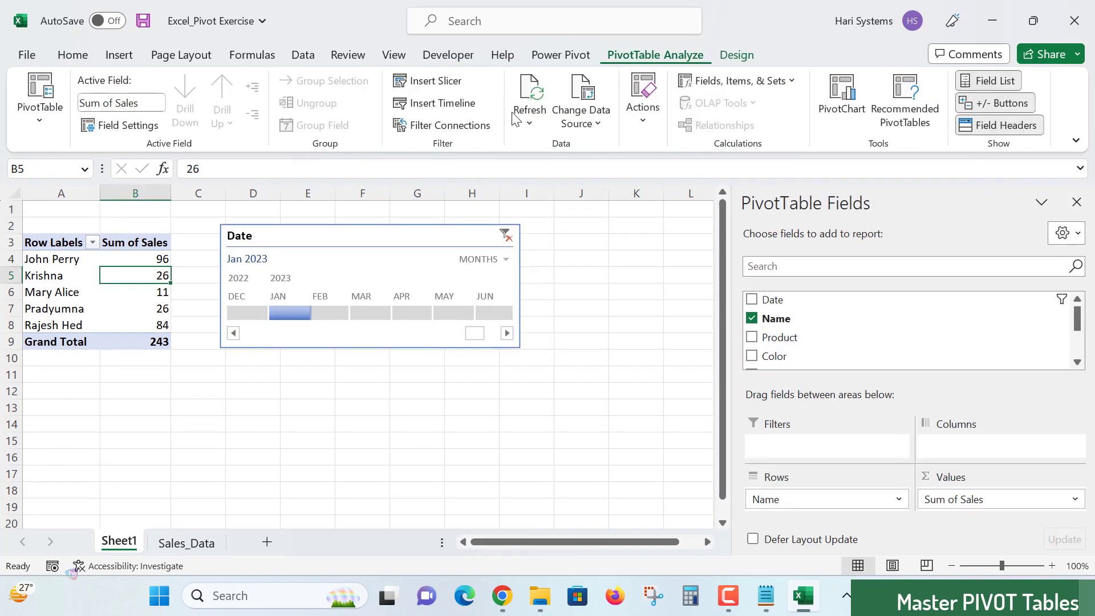
{"action": "left_click", "coordinate": [340, 238]}
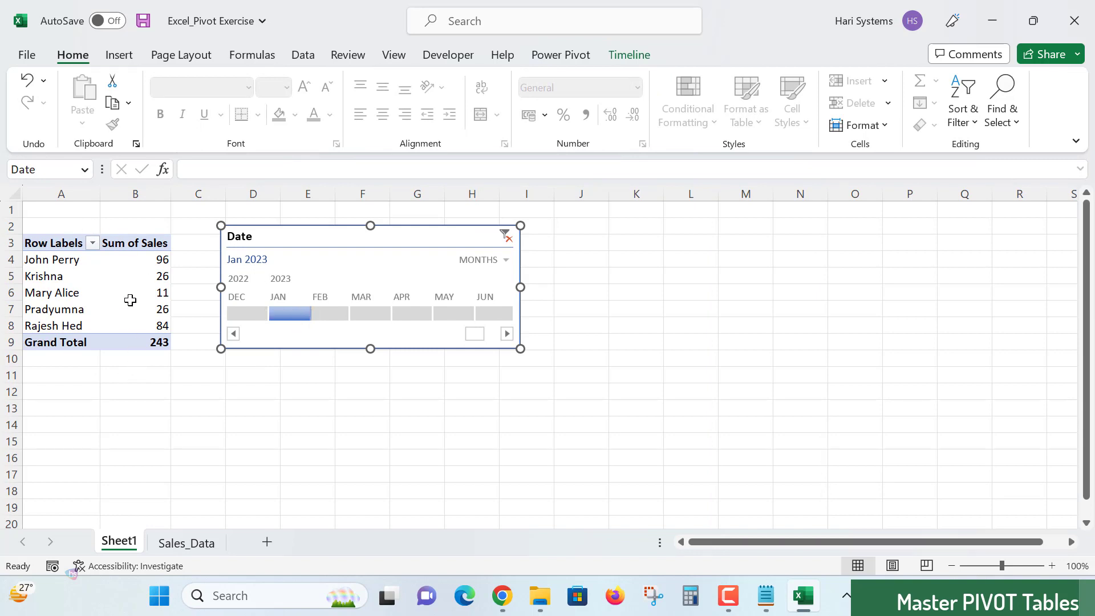
{"action": "mouse_move", "coordinate": [131, 300]}
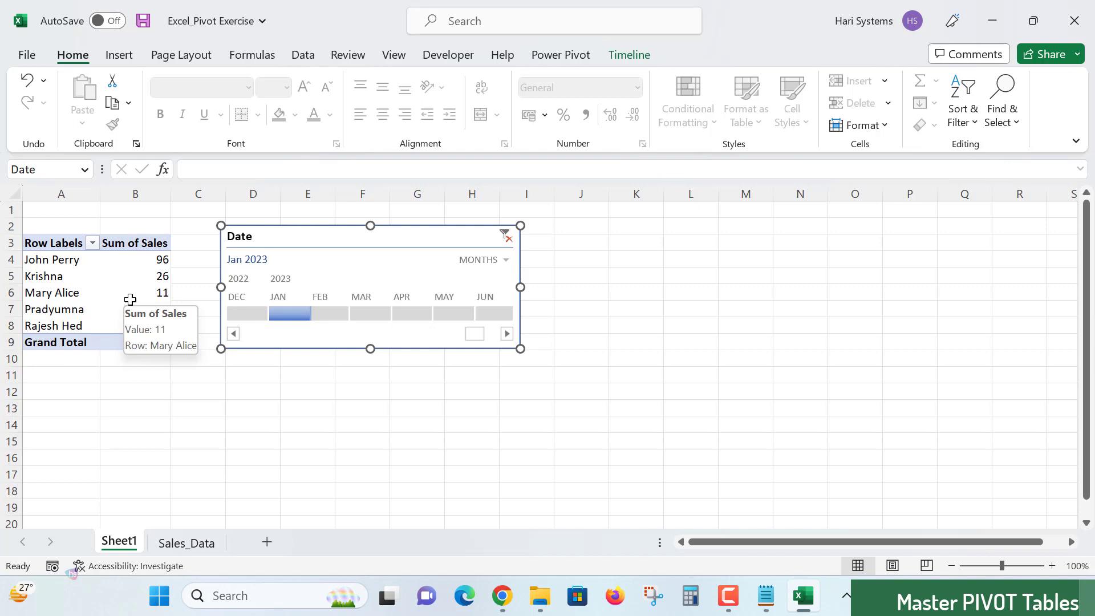
Examine the earlier periods on the Date timeline, going back month by month to January 2016.
{"action": "left_click", "coordinate": [233, 334]}
{"action": "left_click", "coordinate": [230, 333]}
{"action": "left_click", "coordinate": [230, 334]}
{"action": "left_click", "coordinate": [231, 334]}
{"action": "left_click", "coordinate": [231, 334]}
{"action": "left_click", "coordinate": [231, 334]}
{"action": "left_click", "coordinate": [230, 334]}
{"action": "left_click", "coordinate": [230, 334]}
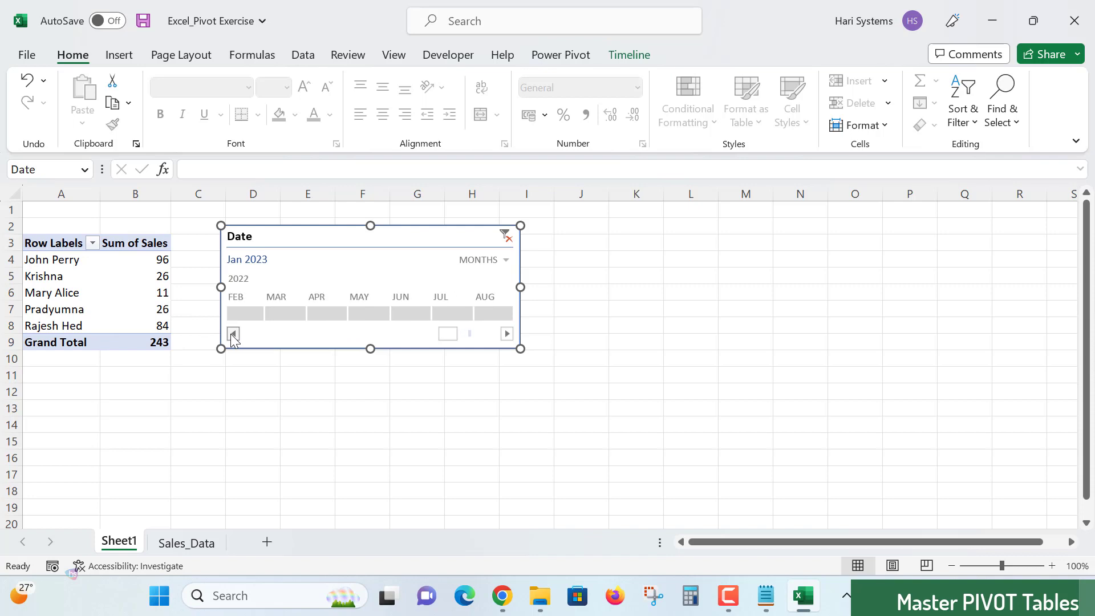
{"action": "left_click", "coordinate": [230, 333]}
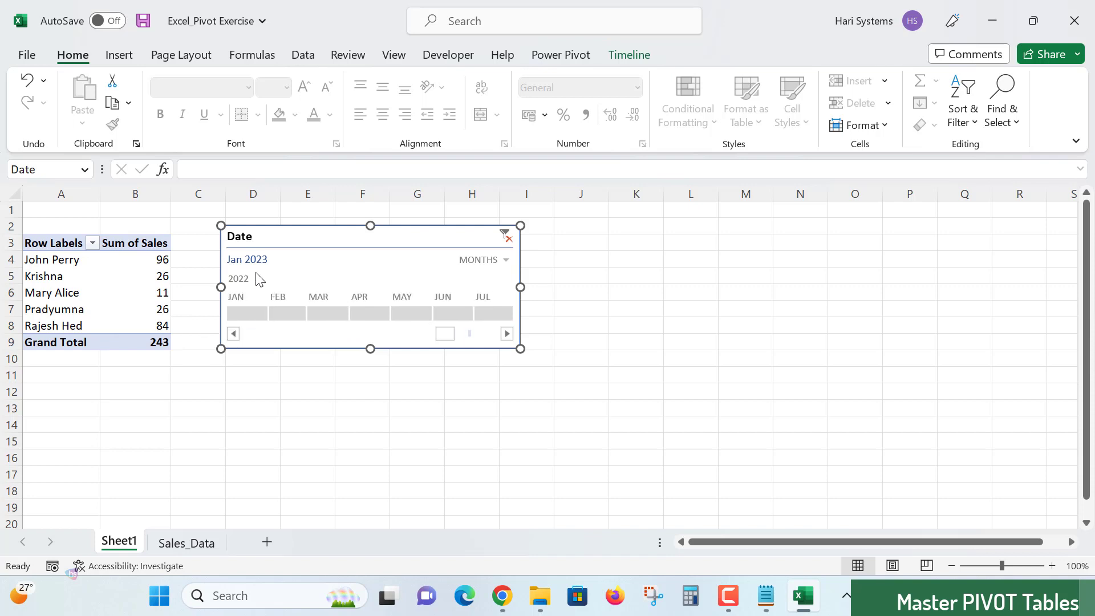
{"action": "left_click", "coordinate": [231, 333]}
{"action": "left_click", "coordinate": [232, 334]}
{"action": "left_click", "coordinate": [232, 333]}
{"action": "left_click", "coordinate": [232, 333]}
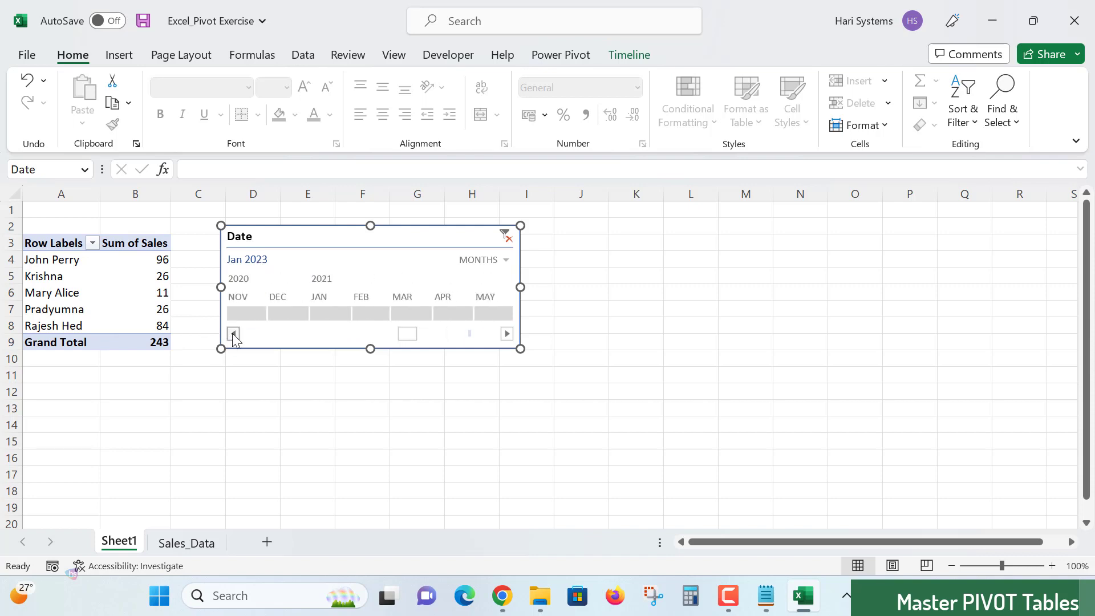
{"action": "left_click_drag", "start_coordinate": [394, 339], "coordinate": [227, 334]}
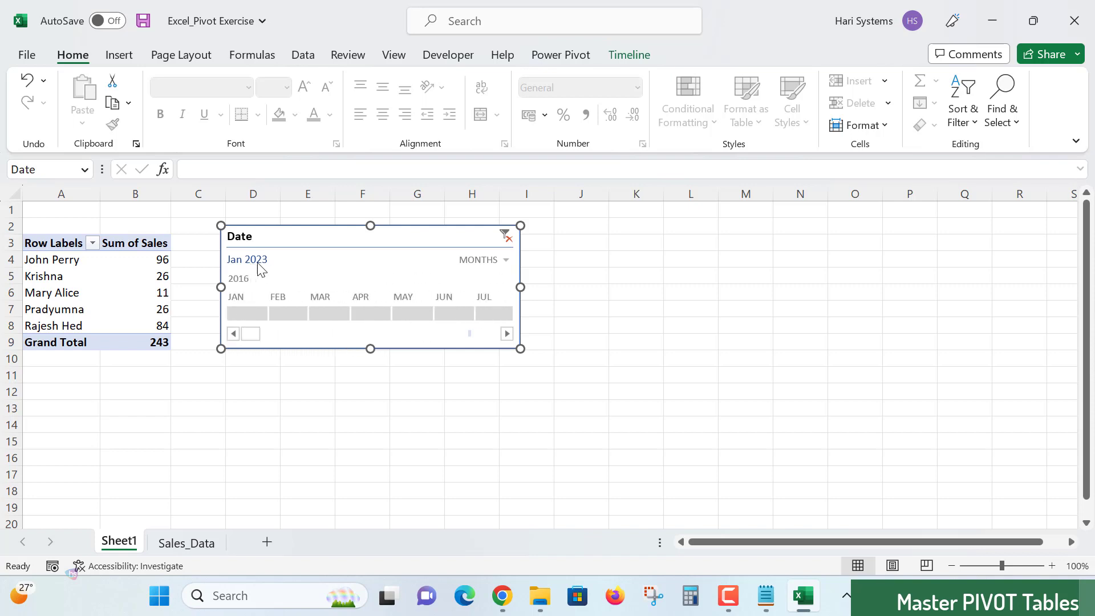
Switch the Date timeline to years and filter the PivotTable to 2022–2023, followed by 2016 alone.
{"action": "left_click", "coordinate": [500, 263]}
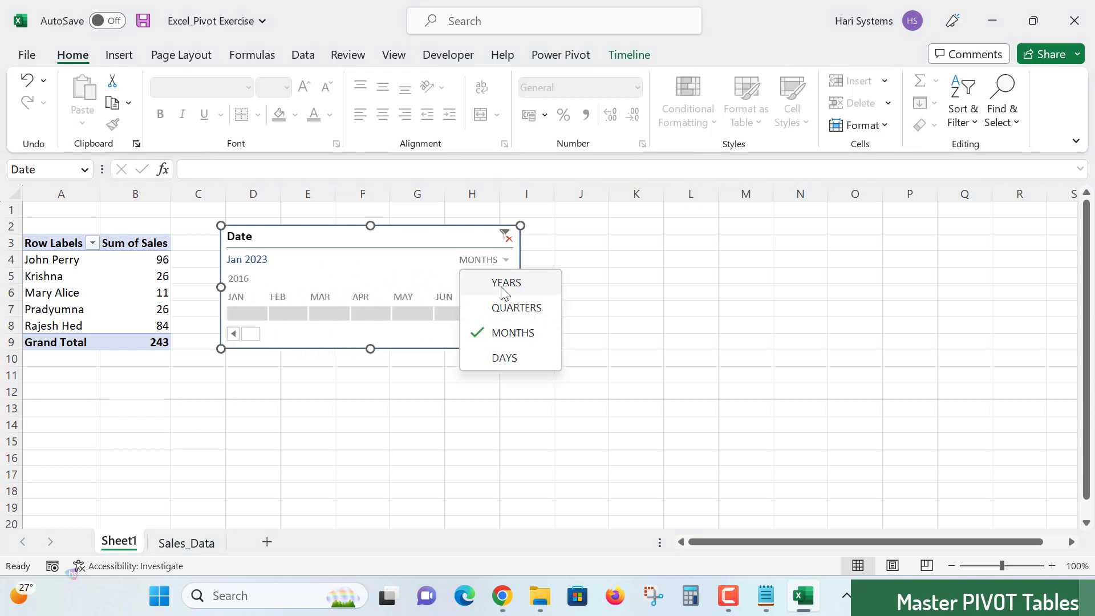
{"action": "left_click", "coordinate": [504, 285]}
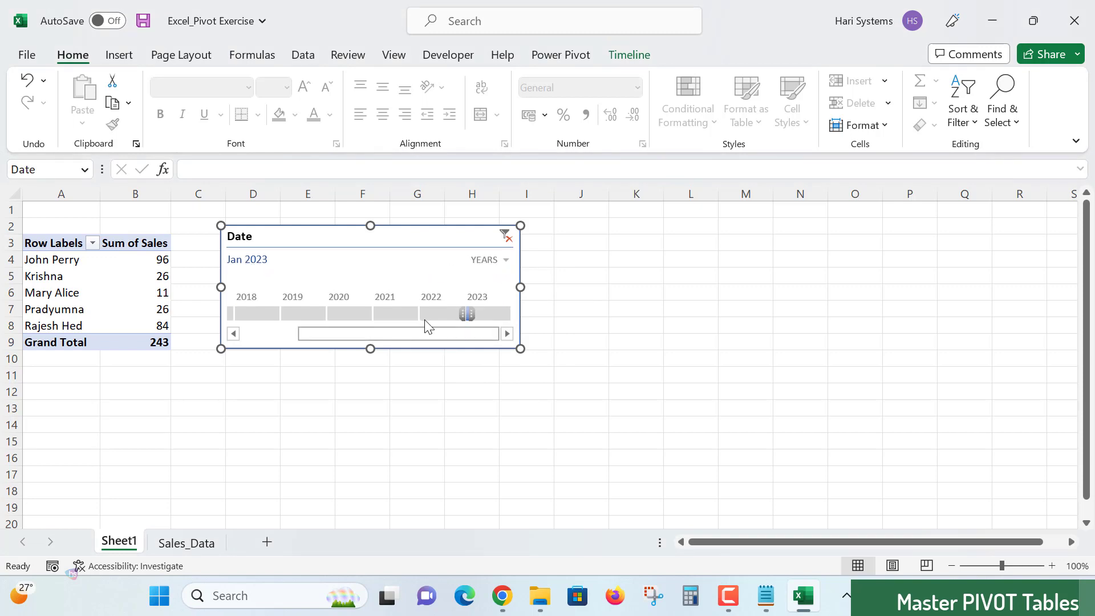
{"action": "left_click_drag", "start_coordinate": [463, 313], "coordinate": [438, 320]}
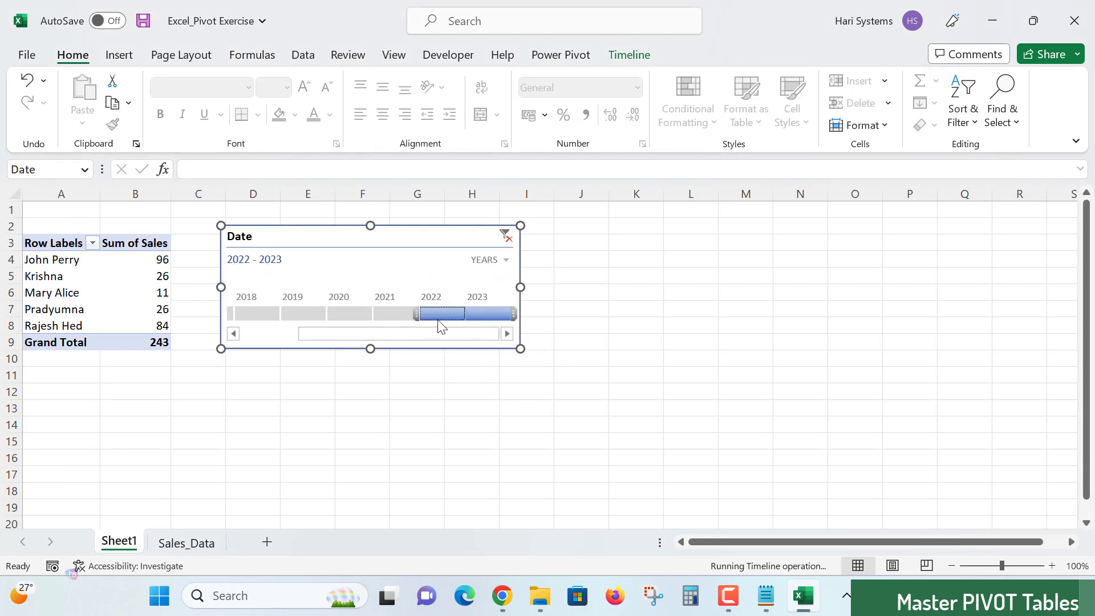
{"action": "left_click_drag", "start_coordinate": [367, 337], "coordinate": [323, 337]}
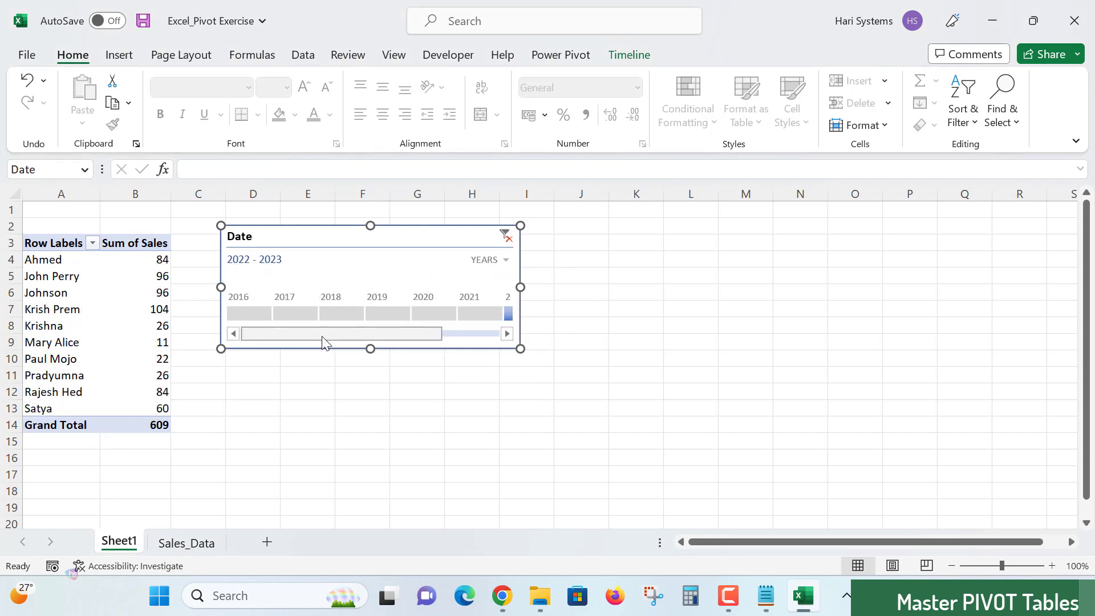
{"action": "left_click", "coordinate": [245, 316]}
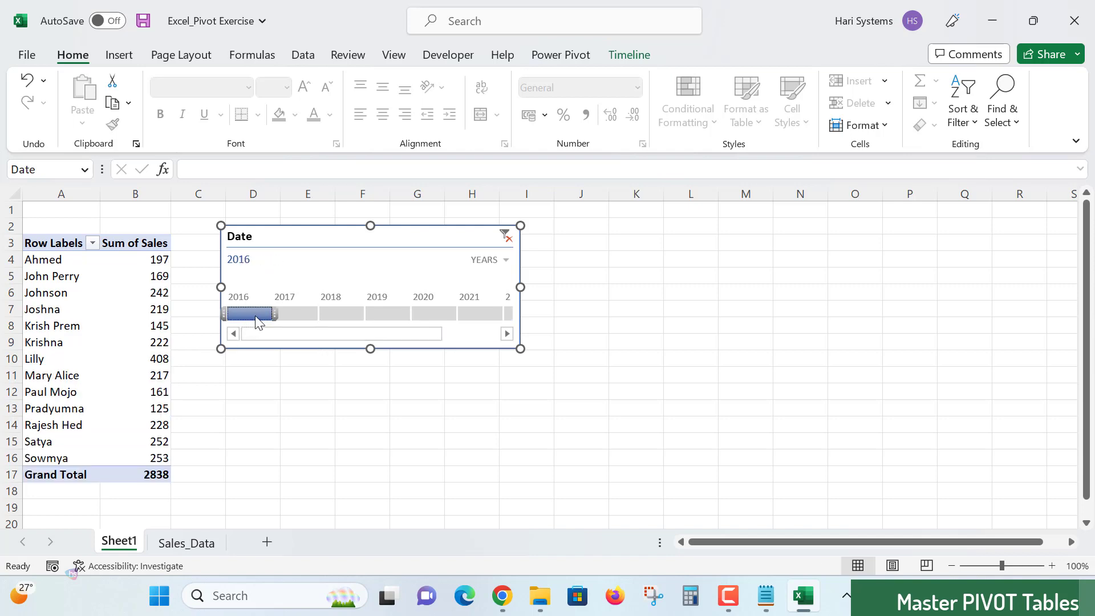
Switch the Date timeline to months and filter the PivotTable by each month from February to July 2016 in turn.
{"action": "left_click", "coordinate": [506, 260]}
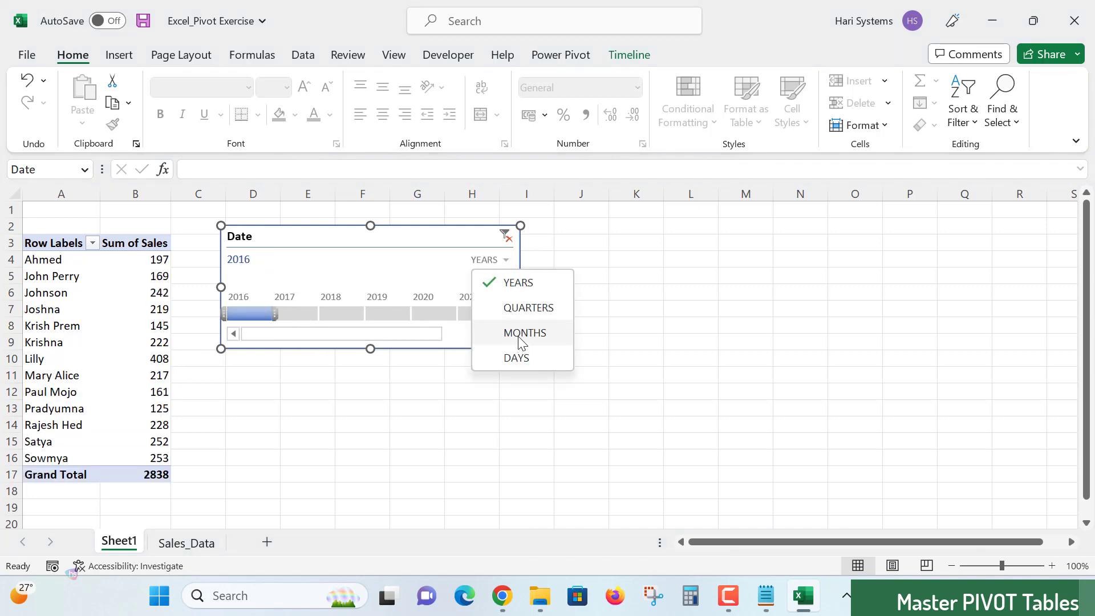
{"action": "left_click", "coordinate": [520, 335]}
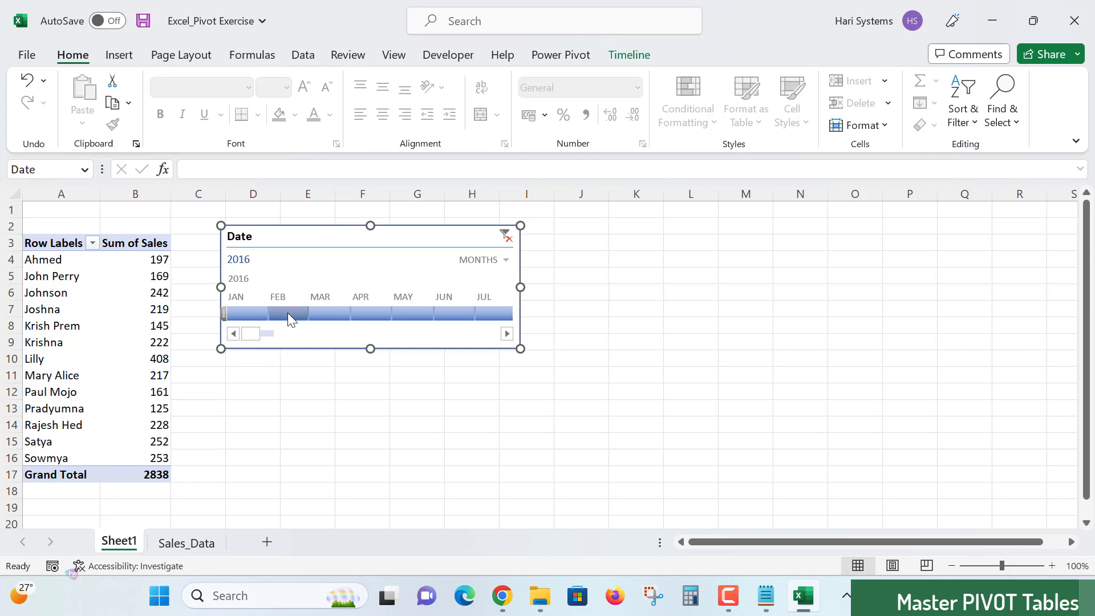
{"action": "left_click", "coordinate": [288, 315]}
{"action": "left_click", "coordinate": [328, 315]}
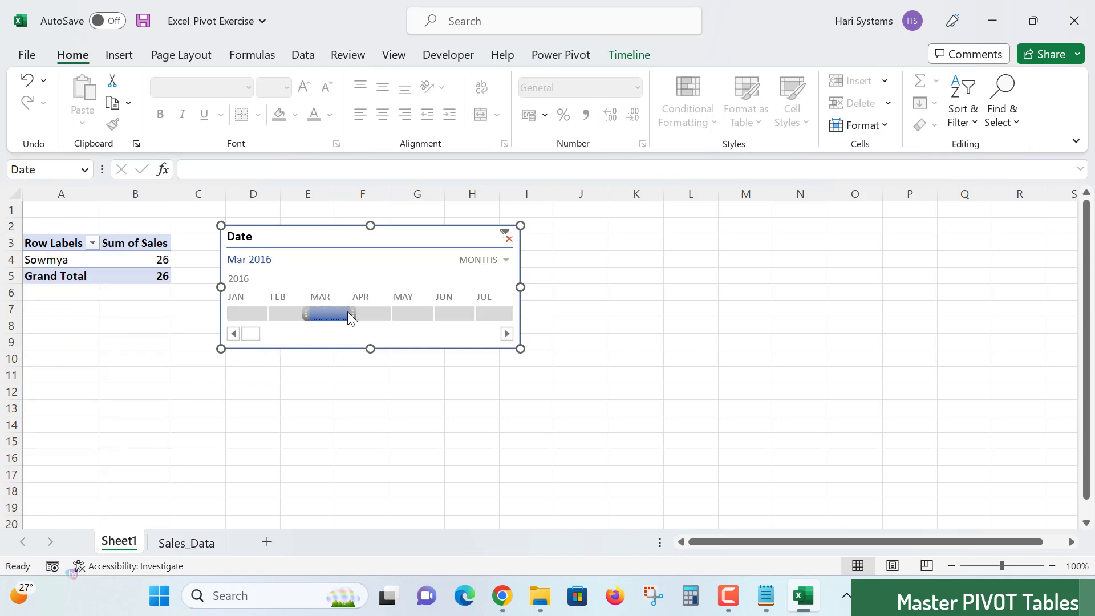
{"action": "left_click", "coordinate": [365, 314]}
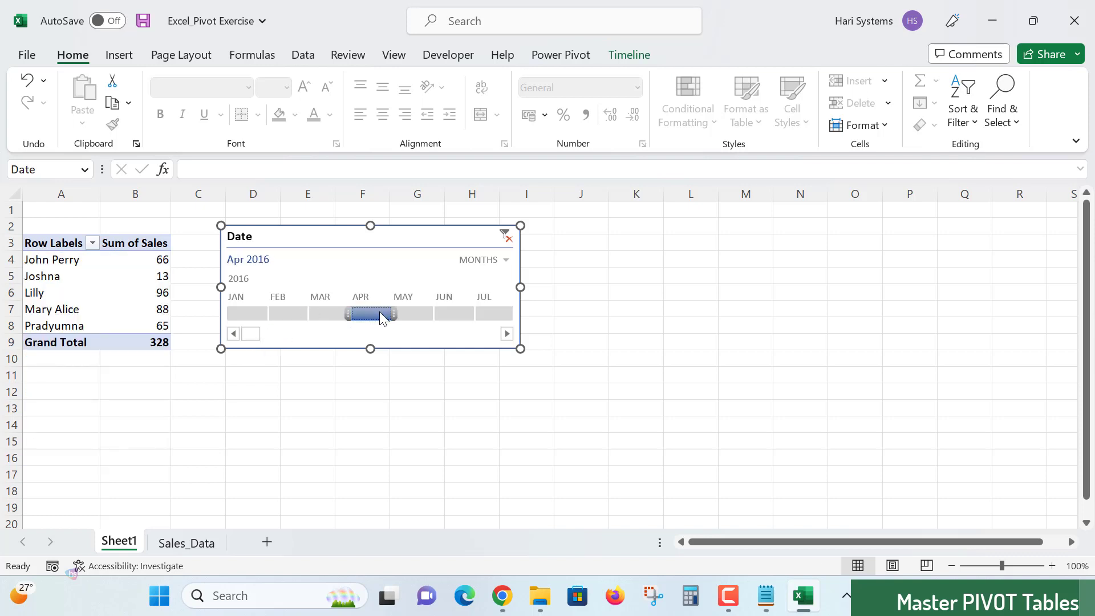
{"action": "left_click", "coordinate": [409, 312]}
{"action": "left_click", "coordinate": [453, 315]}
{"action": "left_click", "coordinate": [494, 313]}
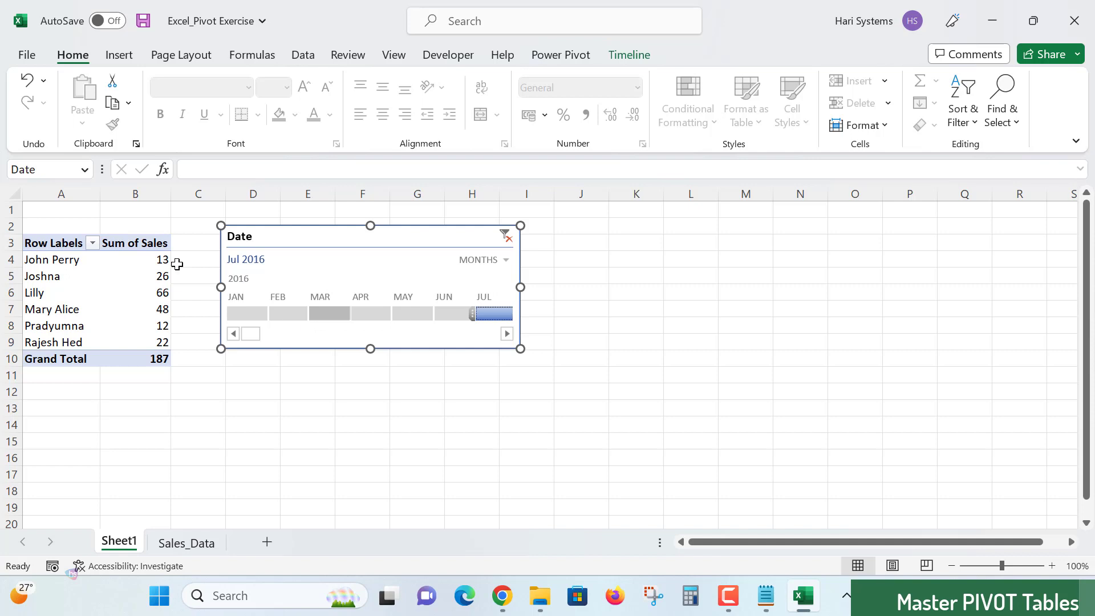
{"action": "left_click", "coordinate": [128, 298]}
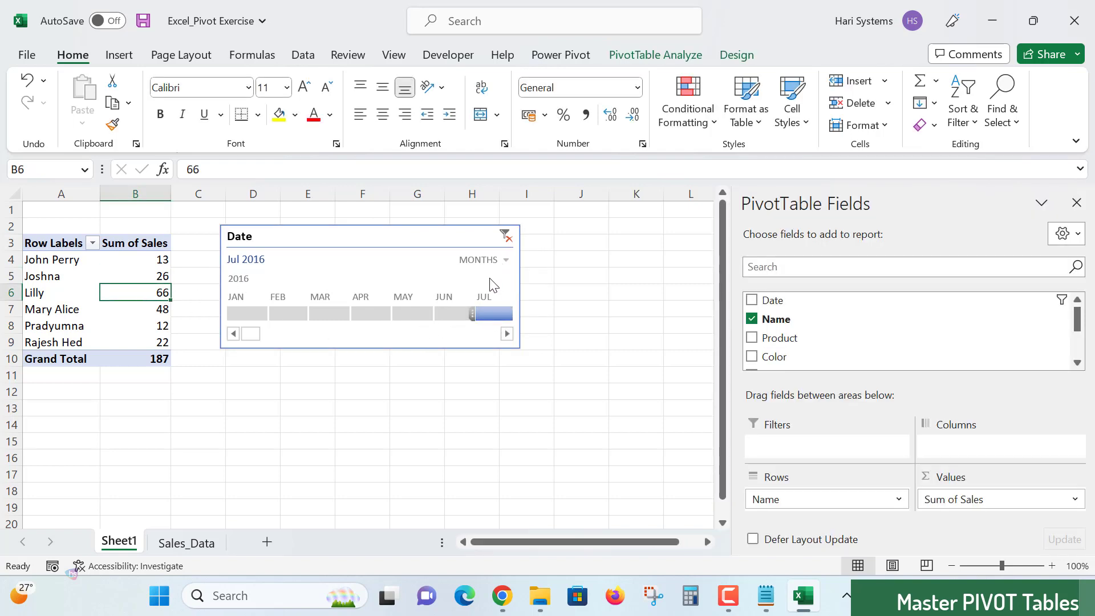
Set the Date timeline back to years and filter the PivotTable to 2023.
{"action": "left_click", "coordinate": [502, 260]}
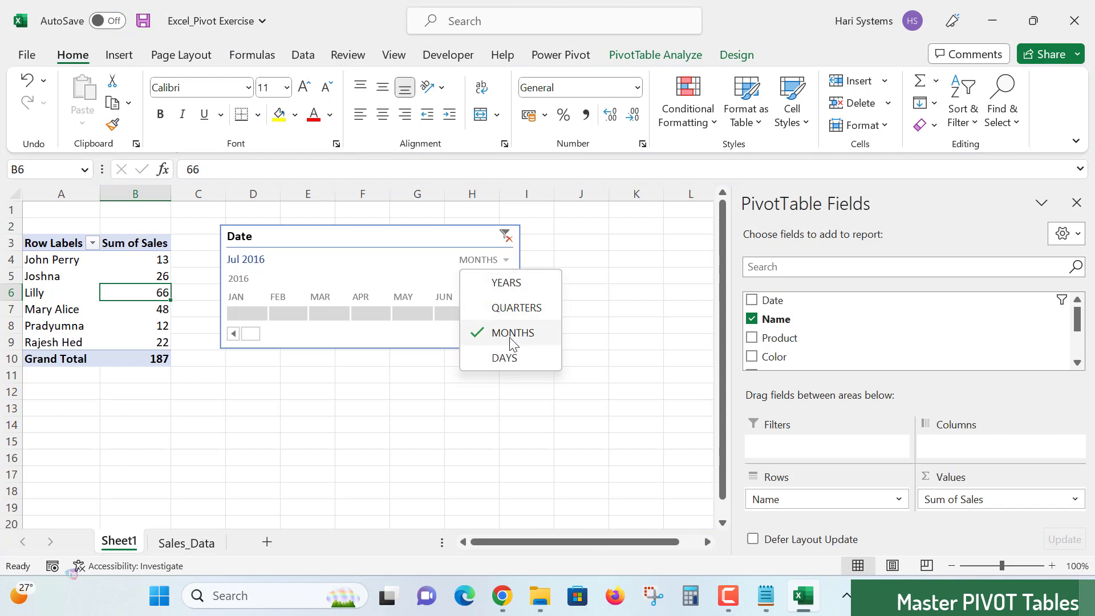
{"action": "left_click", "coordinate": [513, 334]}
{"action": "left_click", "coordinate": [499, 260]}
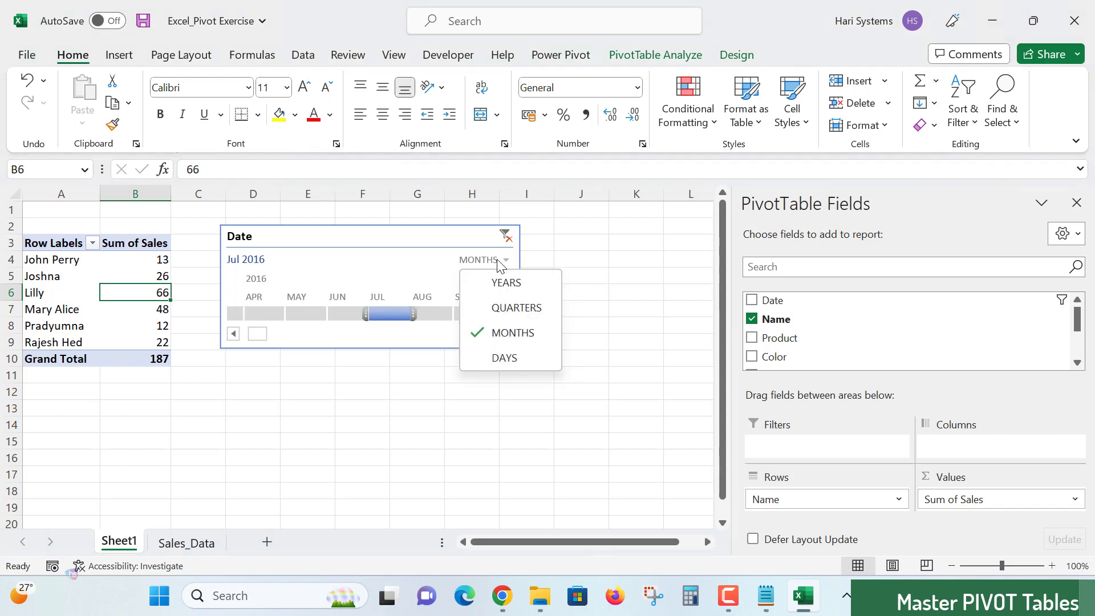
{"action": "left_click", "coordinate": [516, 284]}
{"action": "left_click", "coordinate": [337, 264]}
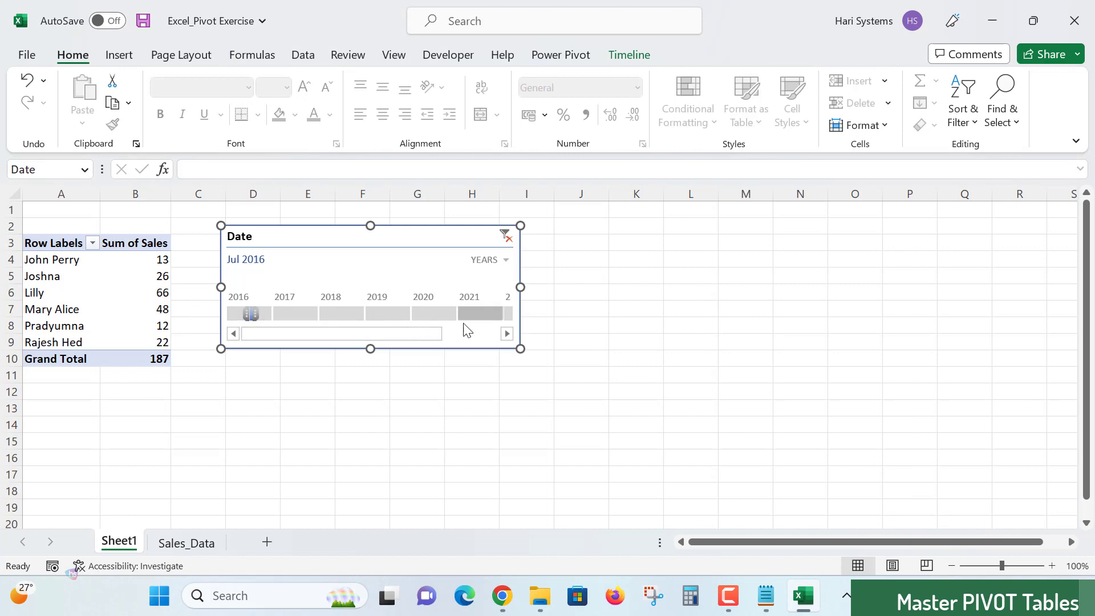
{"action": "left_click_drag", "start_coordinate": [402, 342], "coordinate": [505, 329]}
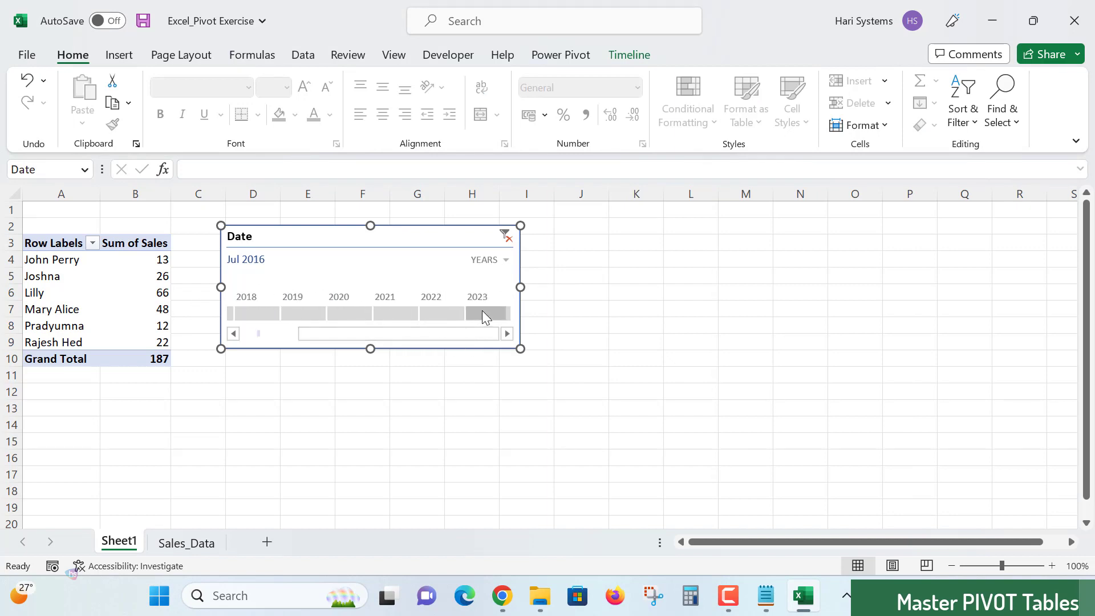
{"action": "left_click", "coordinate": [481, 312]}
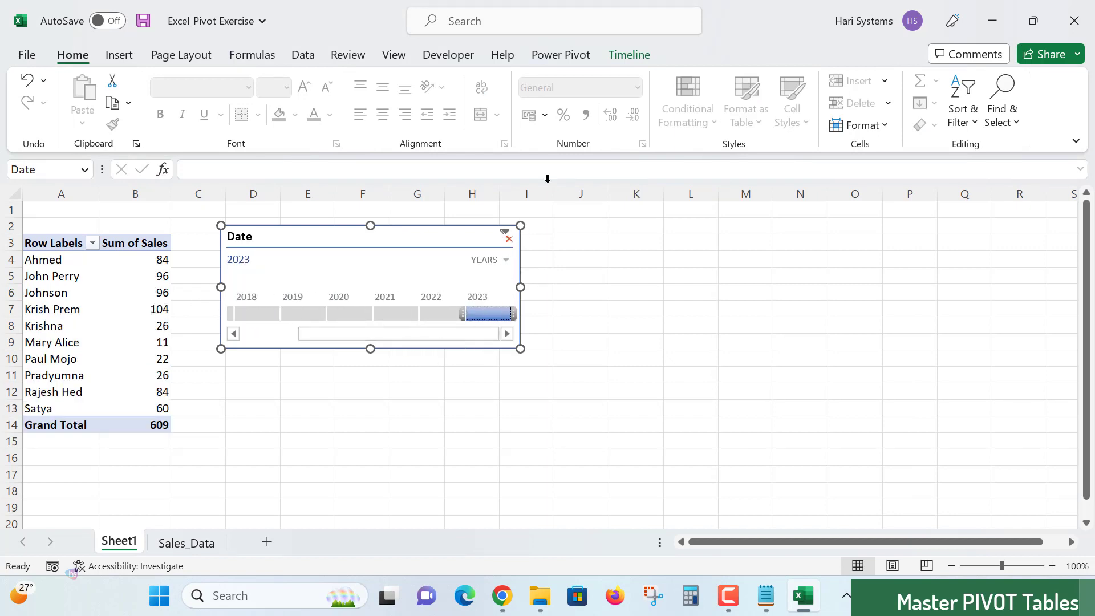
Insert a Region slicer for the PivotTable and place it beside the Date timeline.
{"action": "left_click", "coordinate": [80, 291]}
{"action": "left_click", "coordinate": [118, 322]}
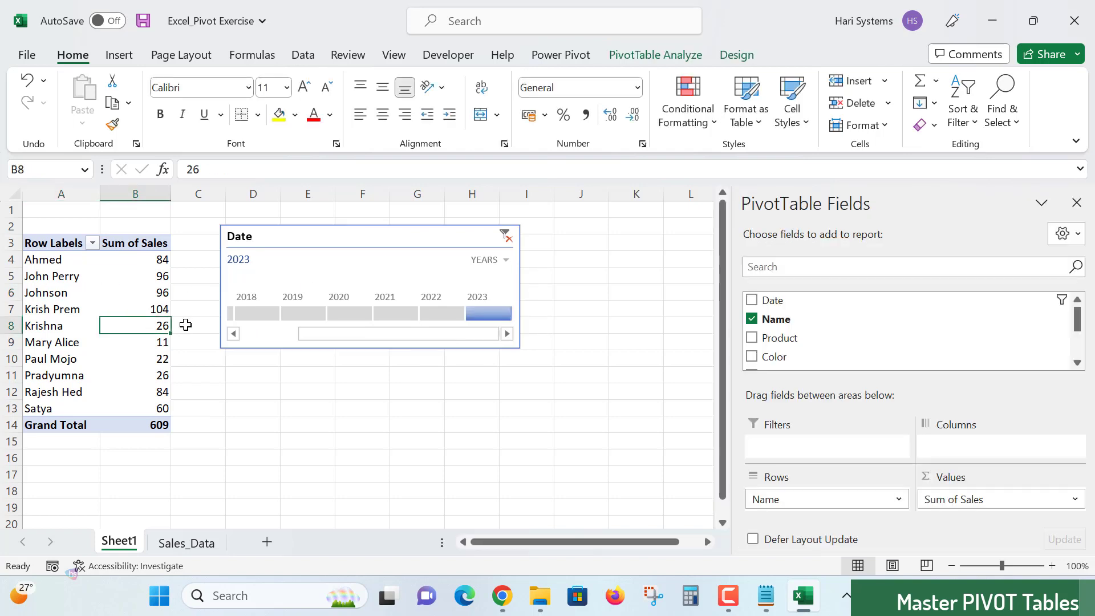
{"action": "left_click", "coordinate": [654, 55]}
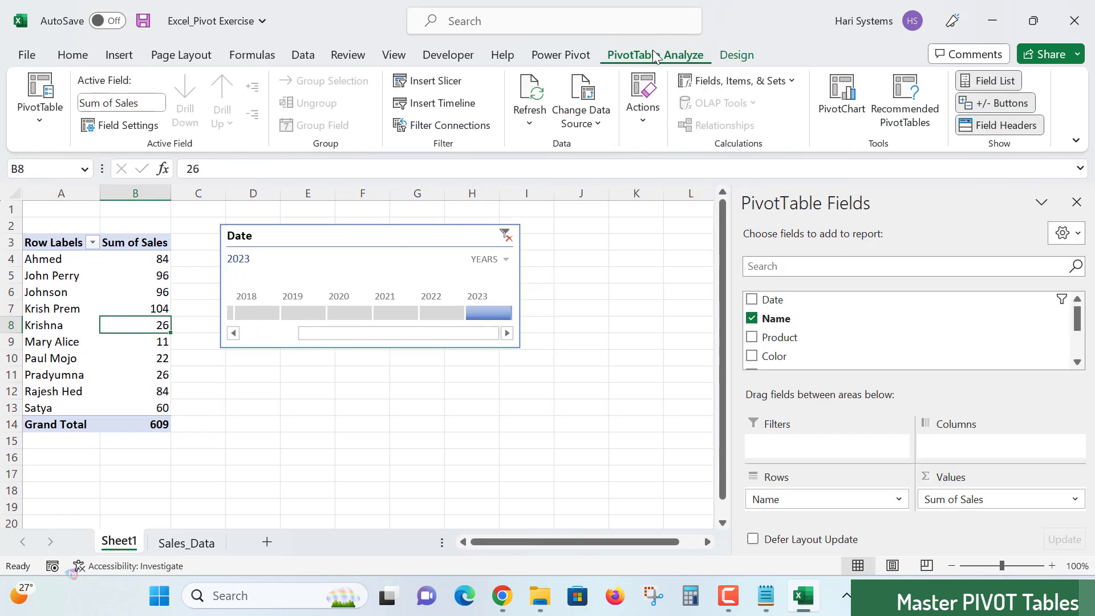
{"action": "left_click", "coordinate": [438, 83]}
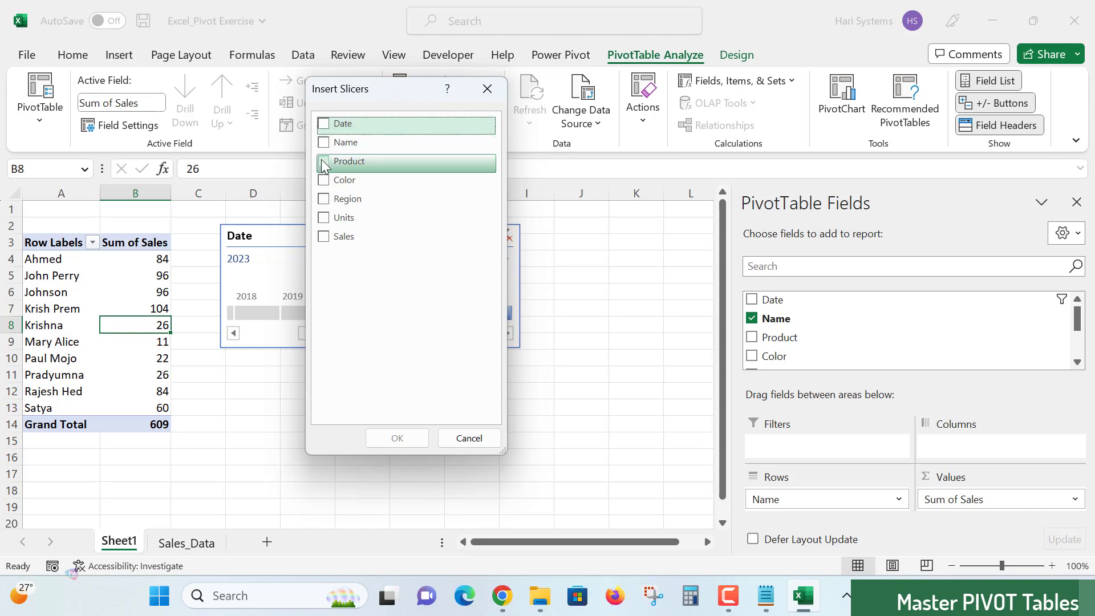
{"action": "left_click", "coordinate": [323, 198]}
{"action": "left_click", "coordinate": [399, 446]}
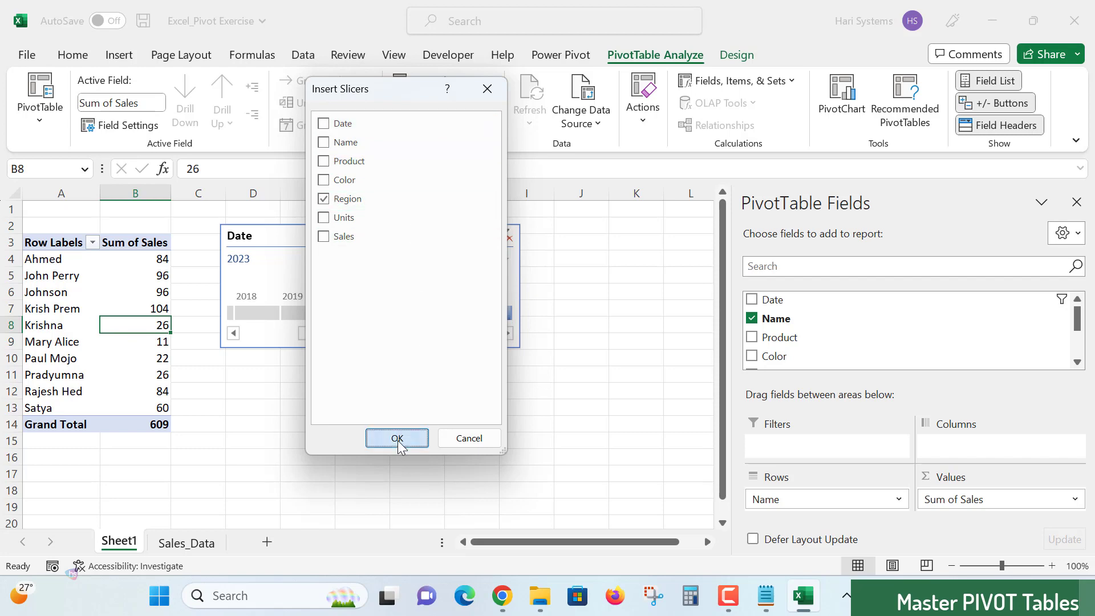
{"action": "left_click_drag", "start_coordinate": [654, 240], "coordinate": [654, 240]}
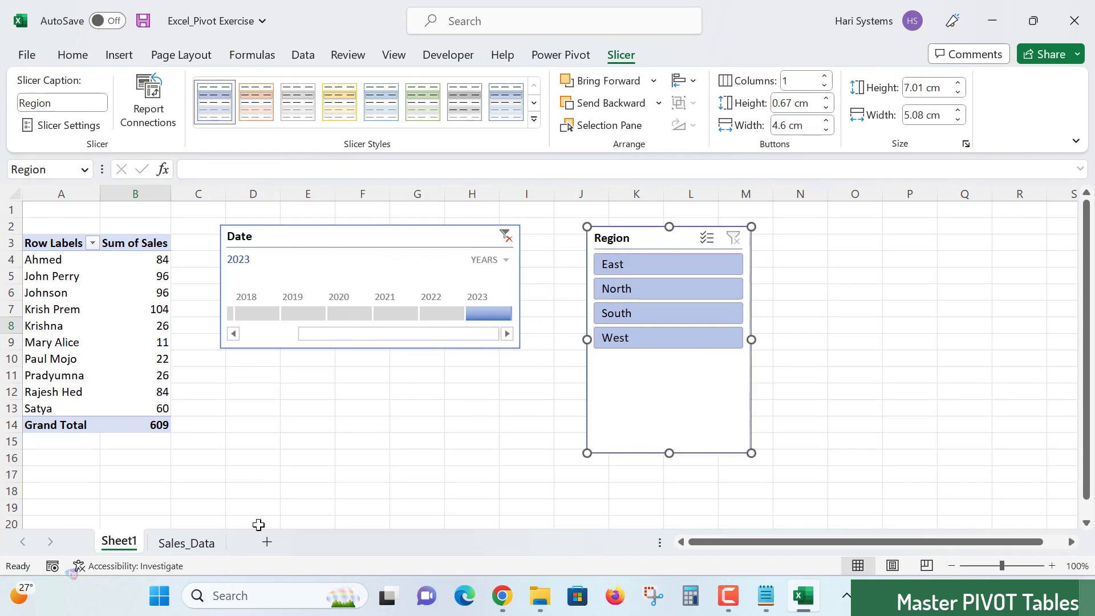
Examine the Region, Color and Product columns of the source table on Sales_Data and return to Sheet1.
{"action": "left_click", "coordinate": [184, 543]}
{"action": "left_click", "coordinate": [493, 222]}
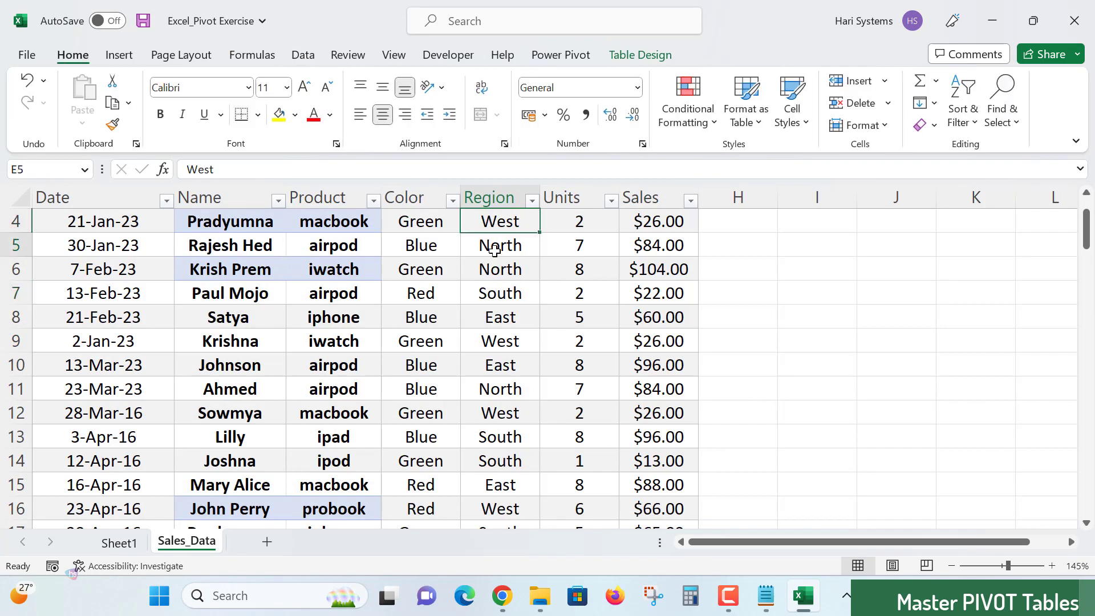
{"action": "left_click", "coordinate": [497, 293]}
{"action": "left_click", "coordinate": [499, 341]}
{"action": "scroll", "coordinate": [503, 351], "scroll_direction": "up", "scroll_amount": 1}
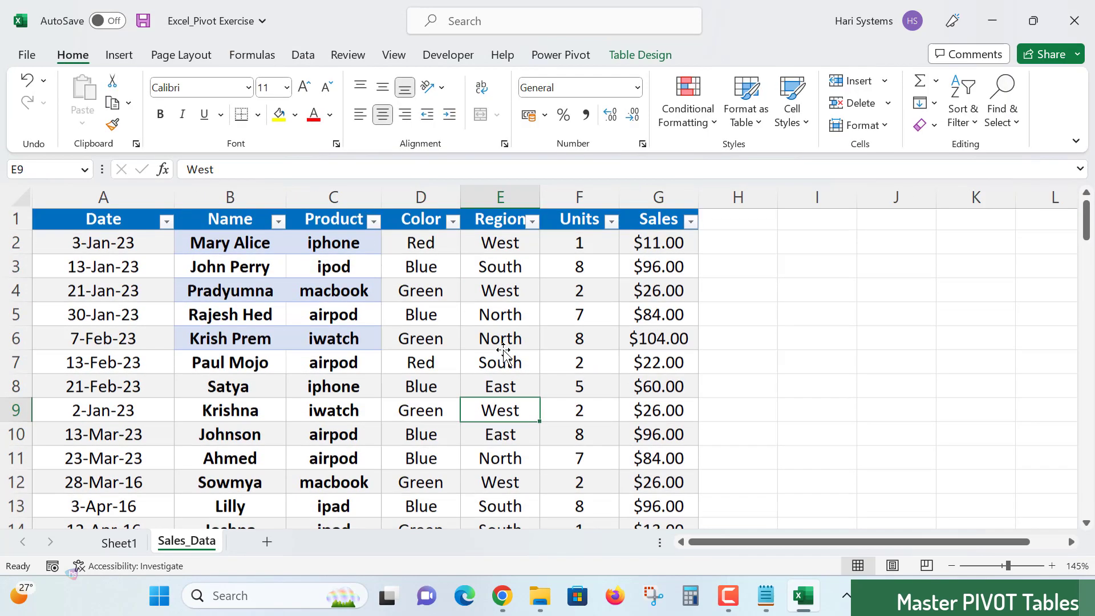
{"action": "left_click", "coordinate": [435, 242]}
{"action": "left_click", "coordinate": [354, 303]}
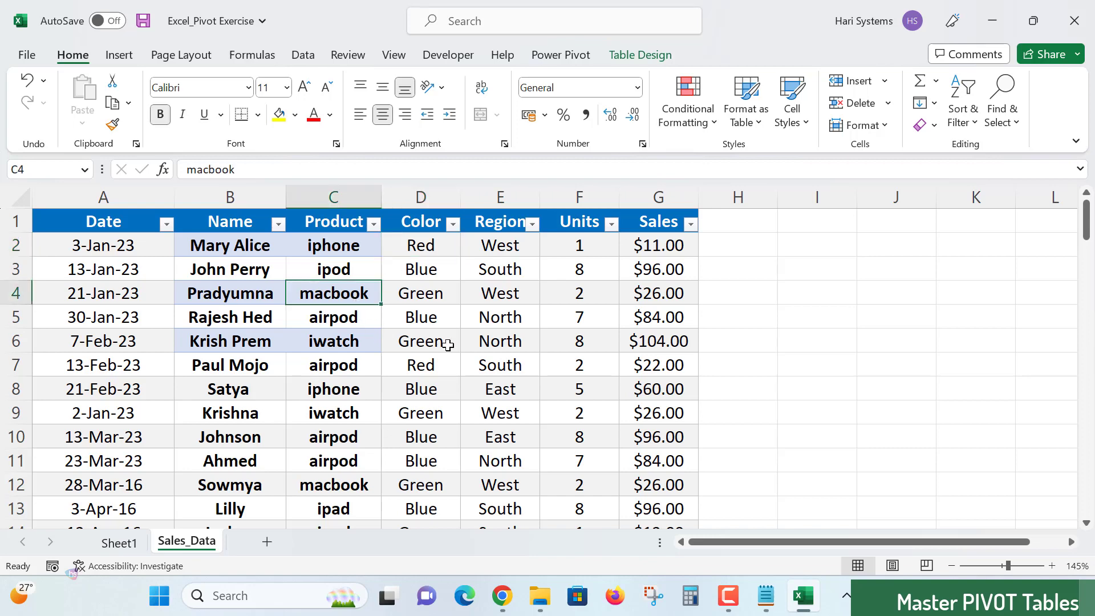
{"action": "left_click", "coordinate": [121, 543]}
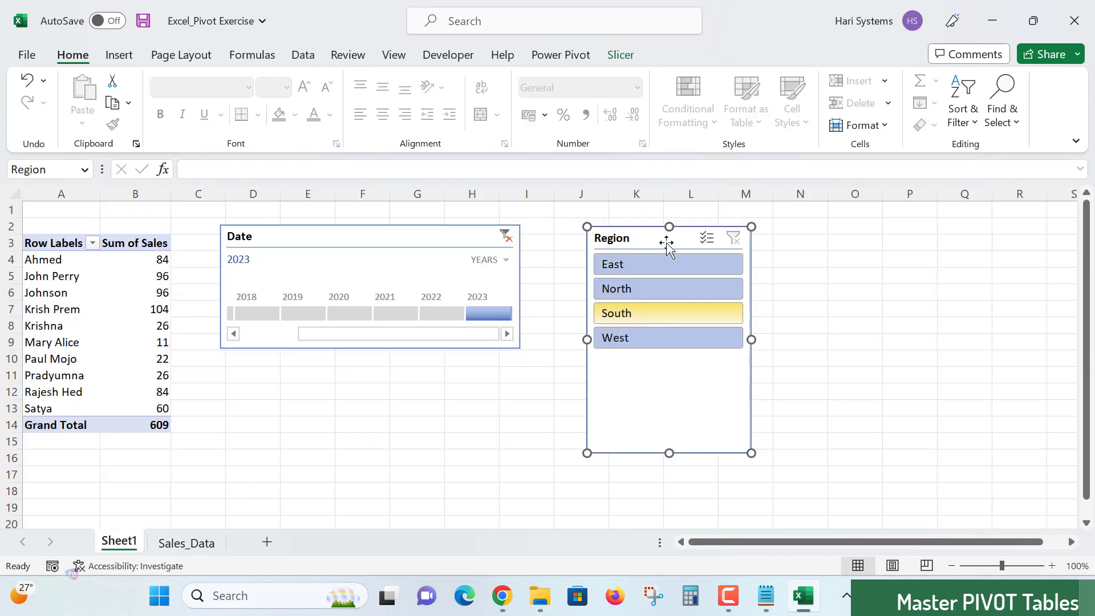
Move the Region slicer closer to the Date timeline and filter the PivotTable by East, North, South and West in turn, twice over.
{"action": "left_click_drag", "start_coordinate": [650, 242], "coordinate": [613, 241]}
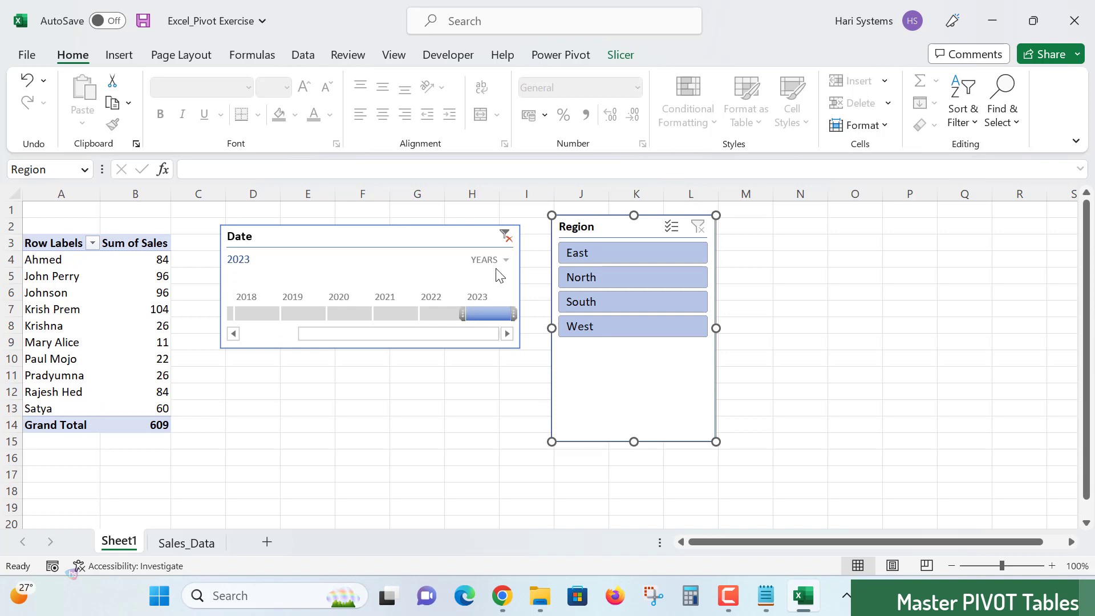
{"action": "left_click", "coordinate": [637, 255]}
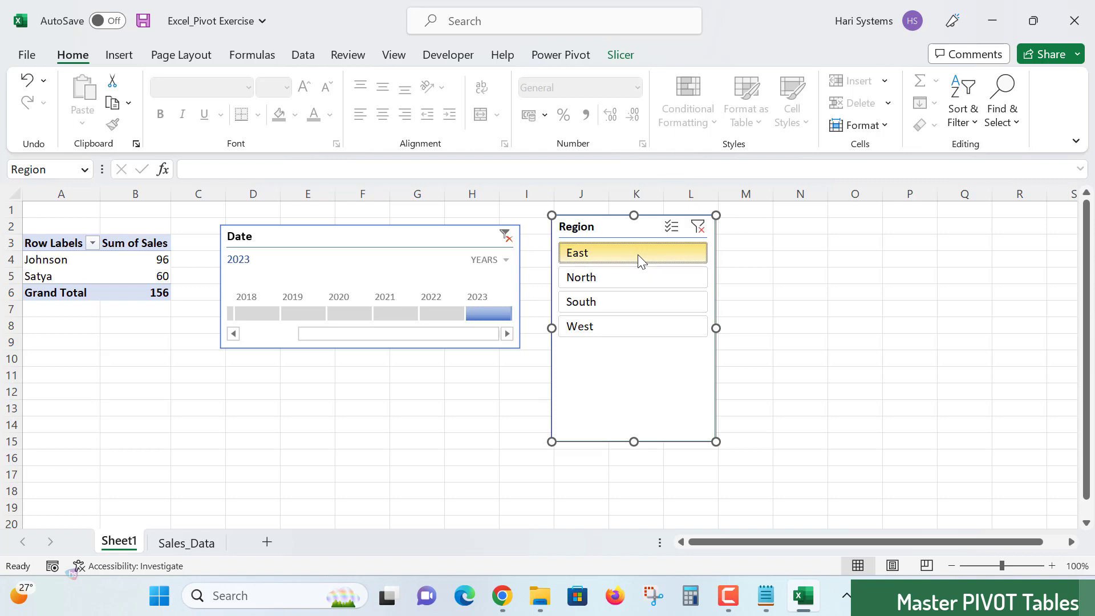
{"action": "left_click", "coordinate": [608, 286]}
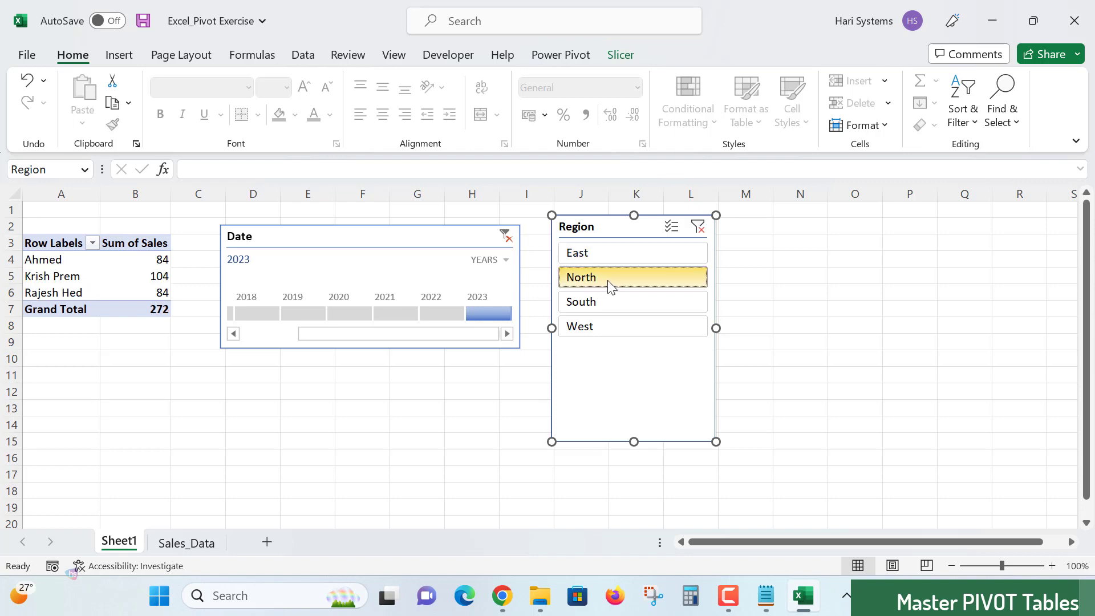
{"action": "left_click", "coordinate": [614, 299]}
{"action": "left_click", "coordinate": [611, 327]}
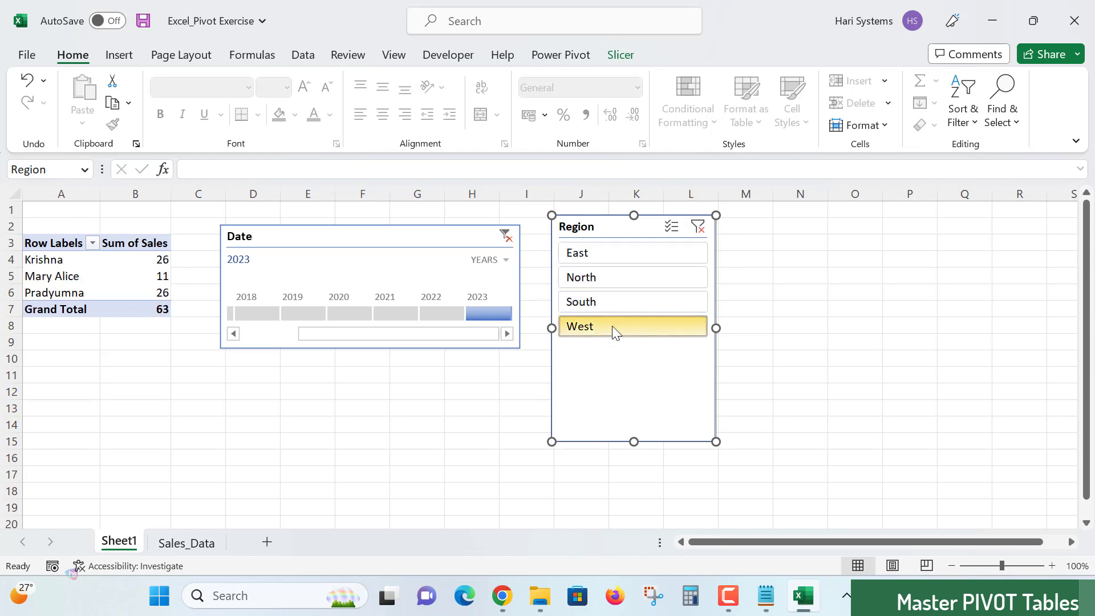
{"action": "left_click", "coordinate": [620, 246]}
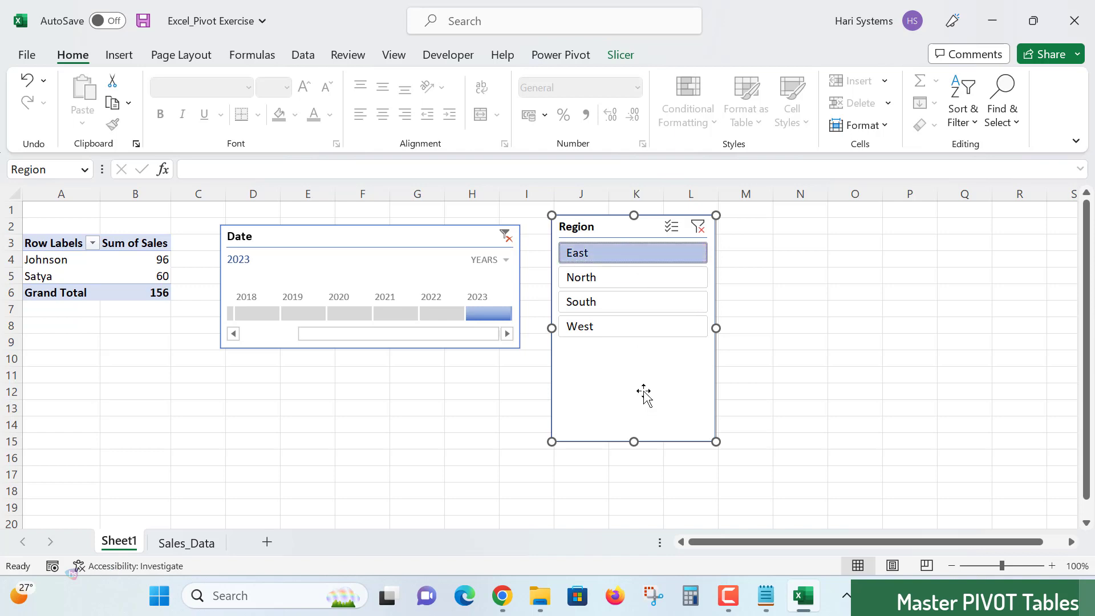
{"action": "left_click", "coordinate": [632, 281]}
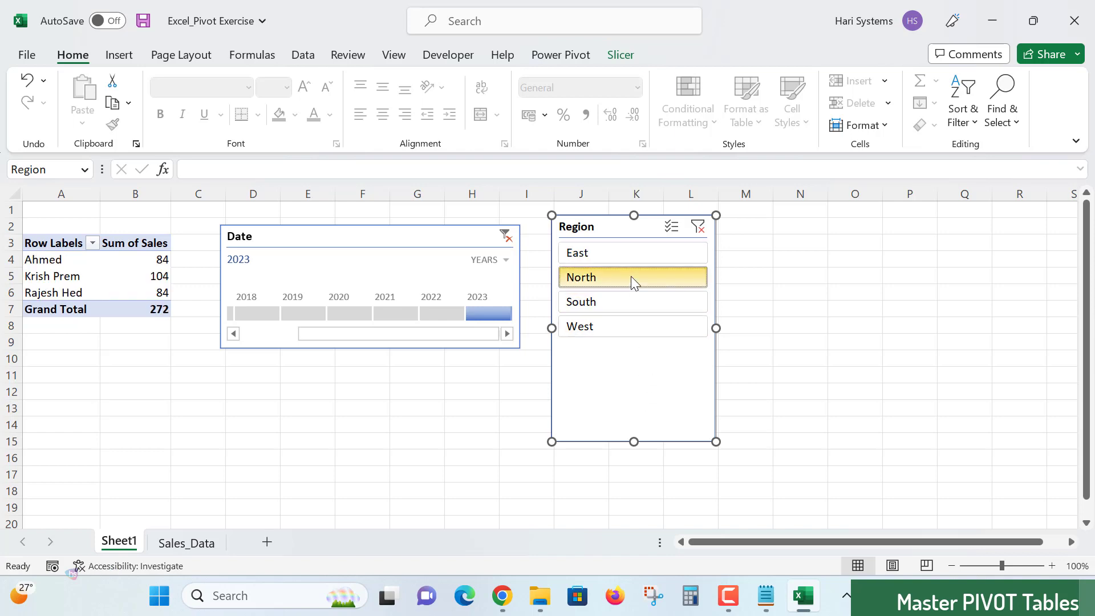
{"action": "left_click", "coordinate": [637, 299]}
{"action": "left_click", "coordinate": [631, 329]}
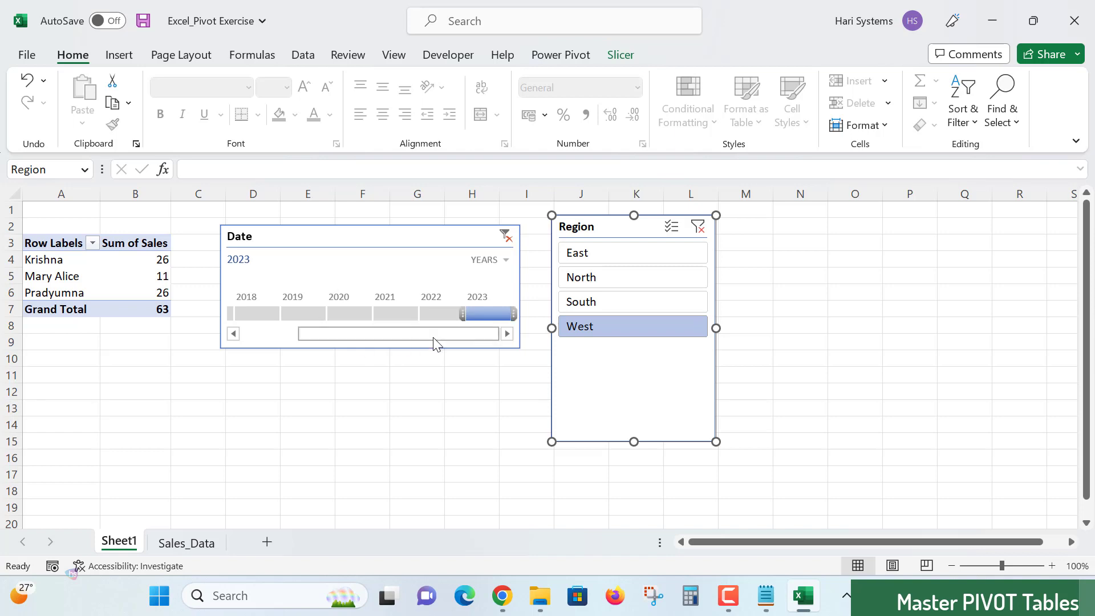
Filter the PivotTable by single regions from South up to East and back down to West.
{"action": "left_click", "coordinate": [580, 303]}
{"action": "left_click", "coordinate": [599, 280]}
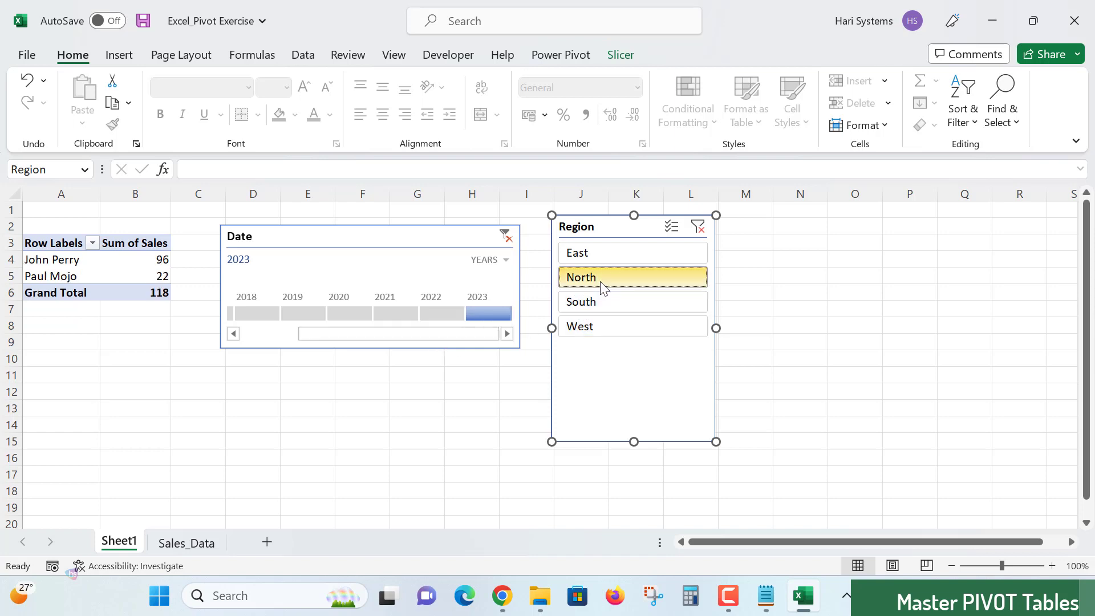
{"action": "left_click", "coordinate": [606, 257]}
{"action": "left_click", "coordinate": [627, 277]}
{"action": "left_click", "coordinate": [625, 301]}
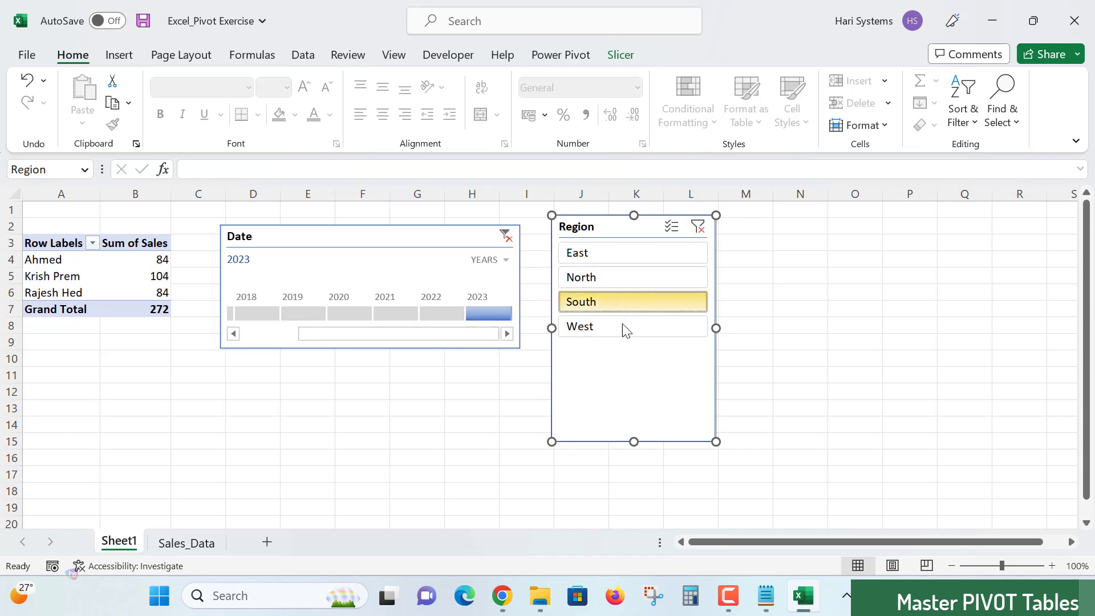
{"action": "left_click", "coordinate": [626, 328]}
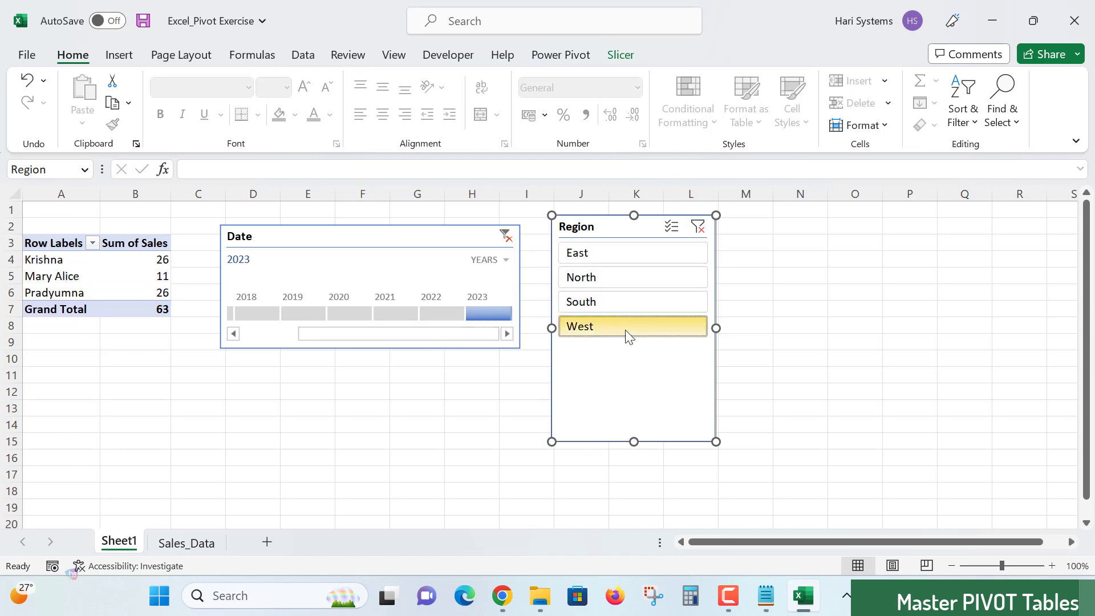
Extend the Region slicer selection to all four regions, and narrow the filter to North and South together.
{"action": "left_click", "coordinate": [626, 298], "text": "ctrl"}
{"action": "left_click", "coordinate": [627, 277], "text": "ctrl"}
{"action": "left_click", "coordinate": [628, 254], "text": "ctrl"}
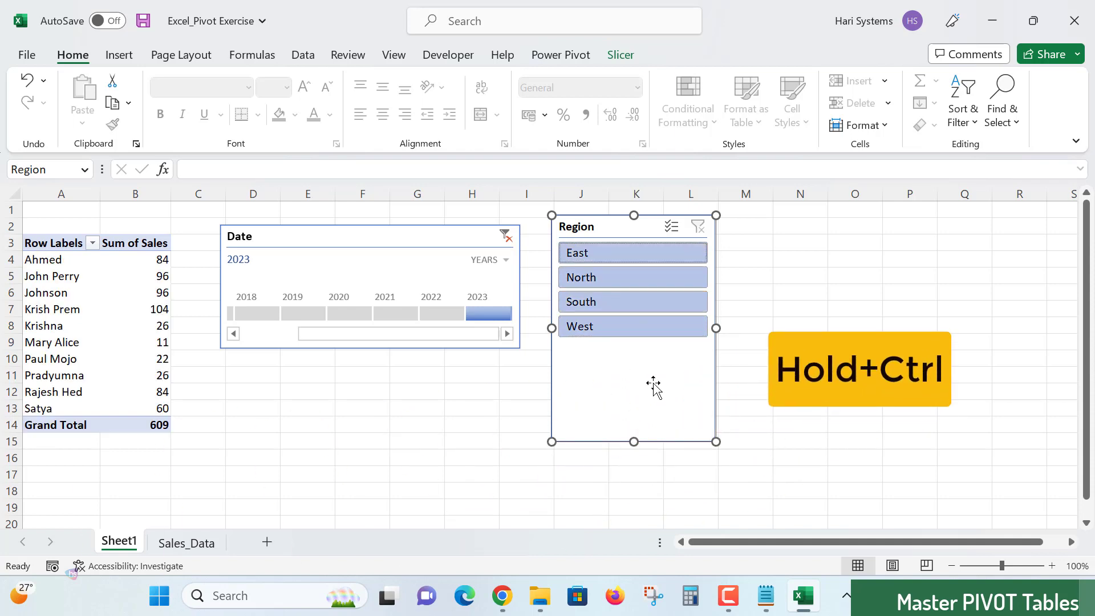
{"action": "left_click_drag", "start_coordinate": [653, 386], "coordinate": [653, 385]}
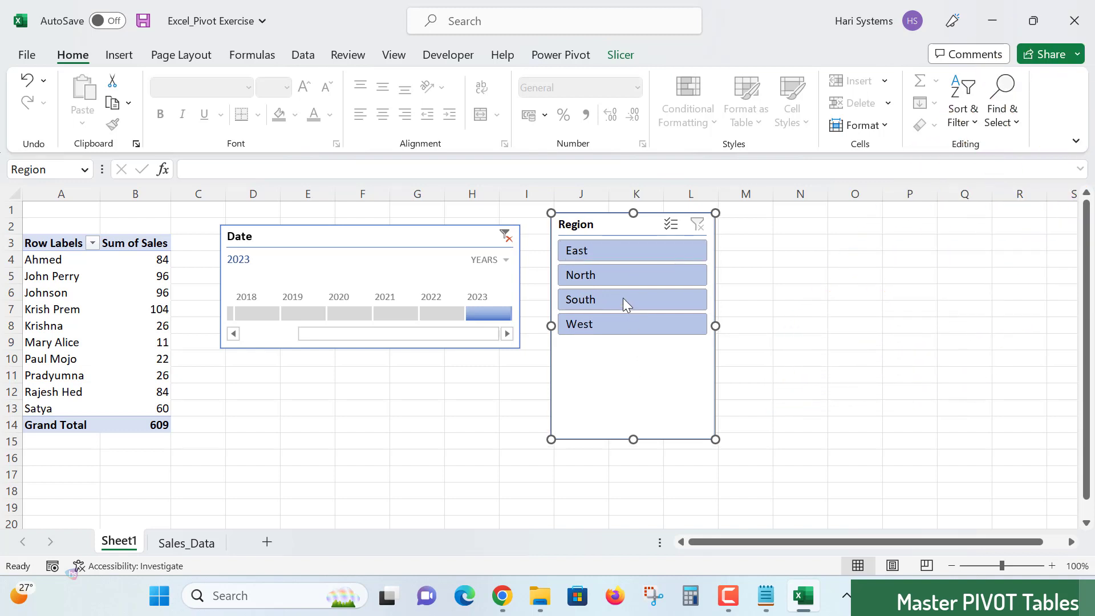
{"action": "left_click", "coordinate": [625, 277]}
{"action": "left_click", "coordinate": [625, 300], "text": "ctrl"}
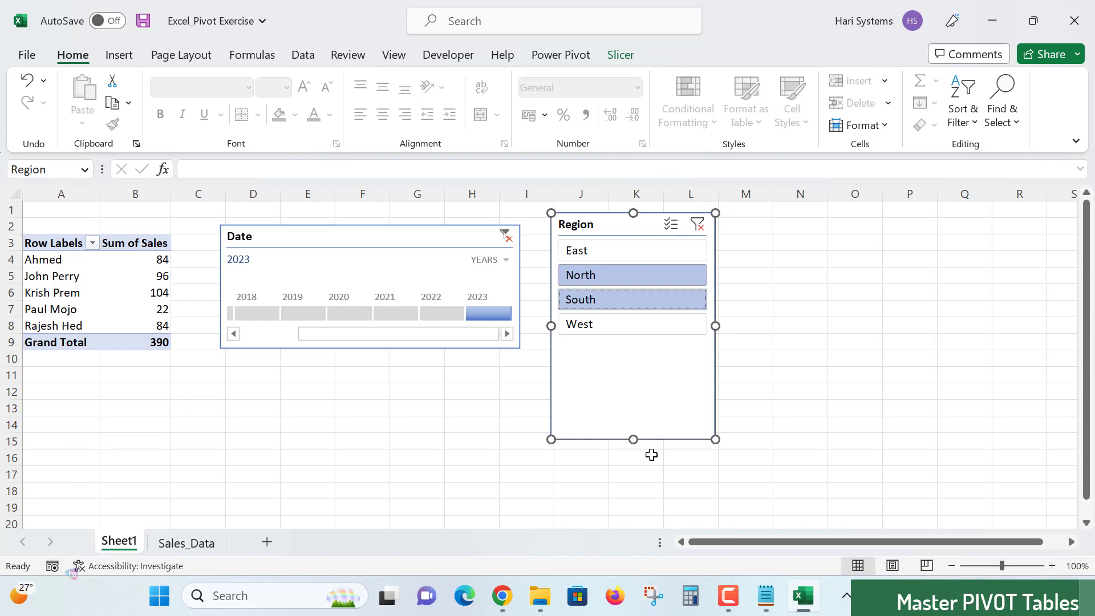
Add the Product field to the PivotTable rows beneath each name.
{"action": "left_click", "coordinate": [80, 309]}
{"action": "left_click", "coordinate": [143, 305]}
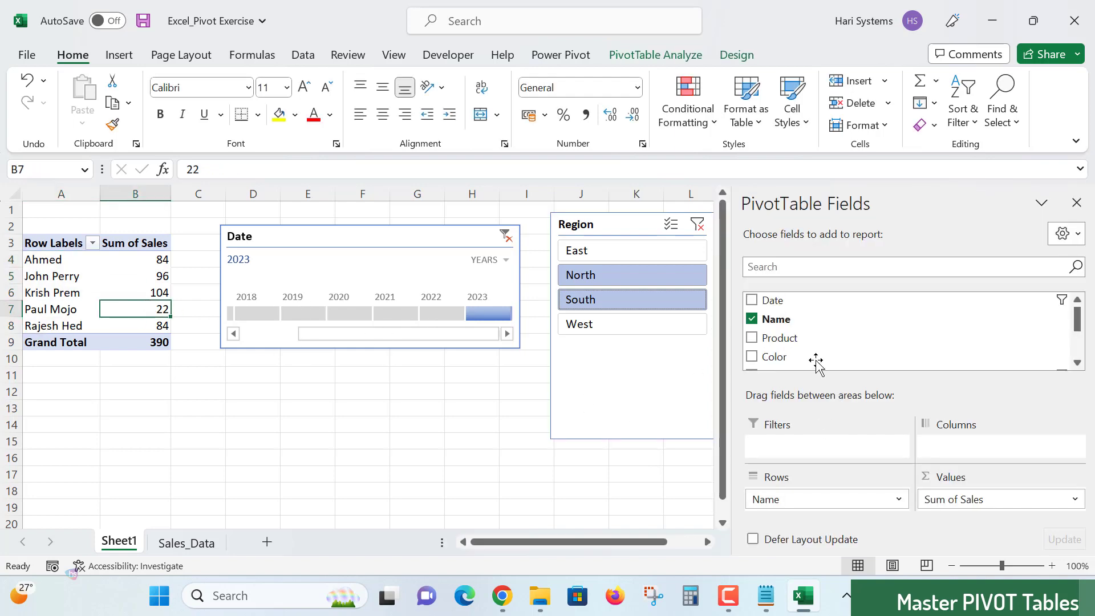
{"action": "left_click", "coordinate": [752, 338]}
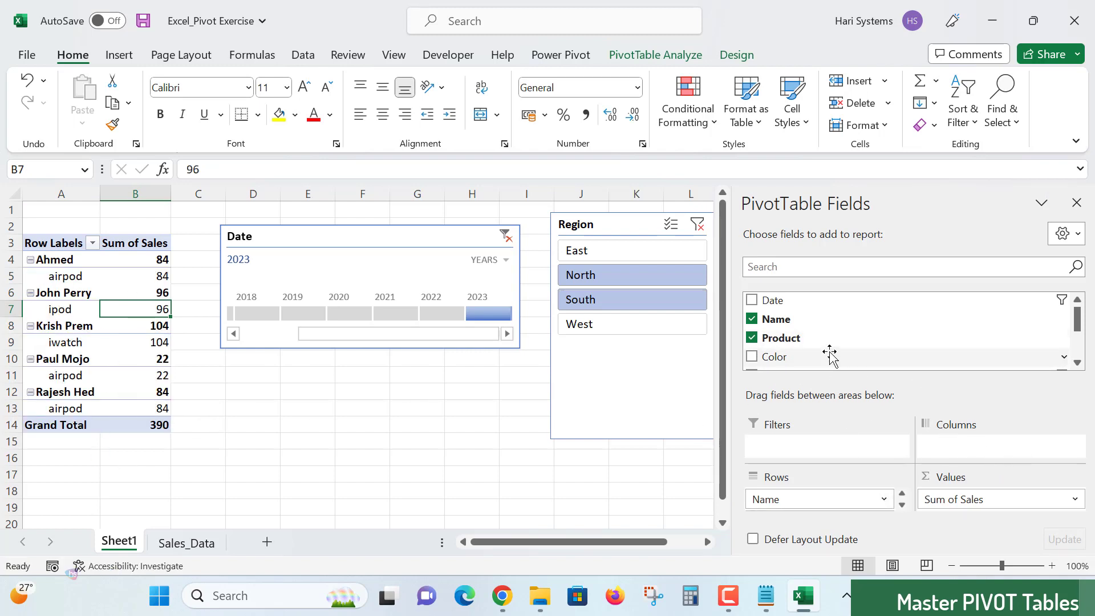
Try the Color and Region fields as extra row levels in the PivotTable, and remove both again.
{"action": "scroll", "coordinate": [799, 333], "scroll_direction": "down", "scroll_amount": 1}
{"action": "left_click", "coordinate": [752, 317]}
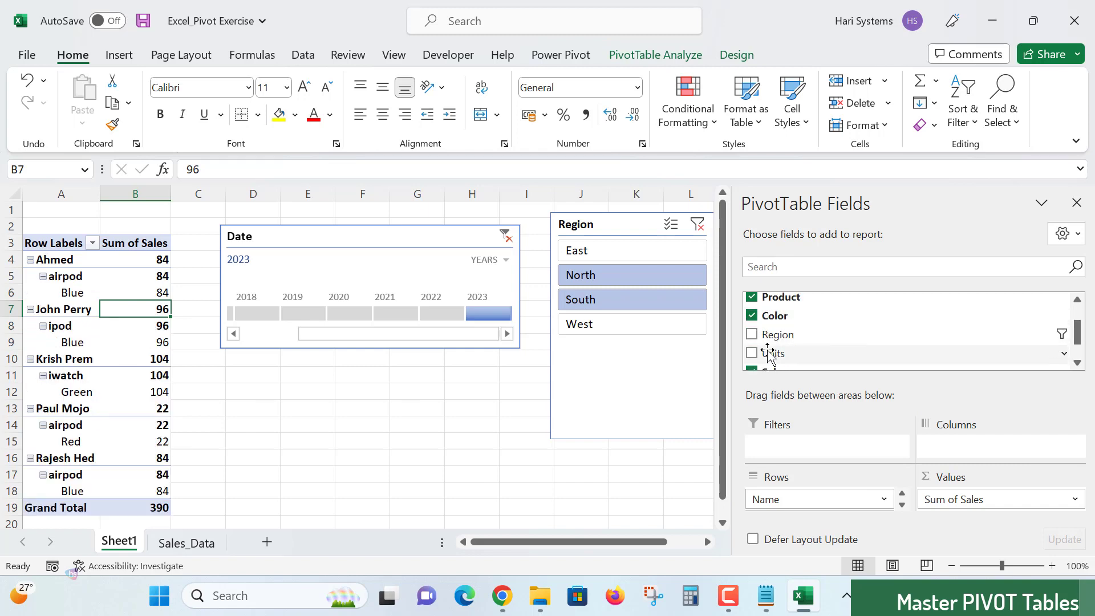
{"action": "left_click", "coordinate": [752, 337]}
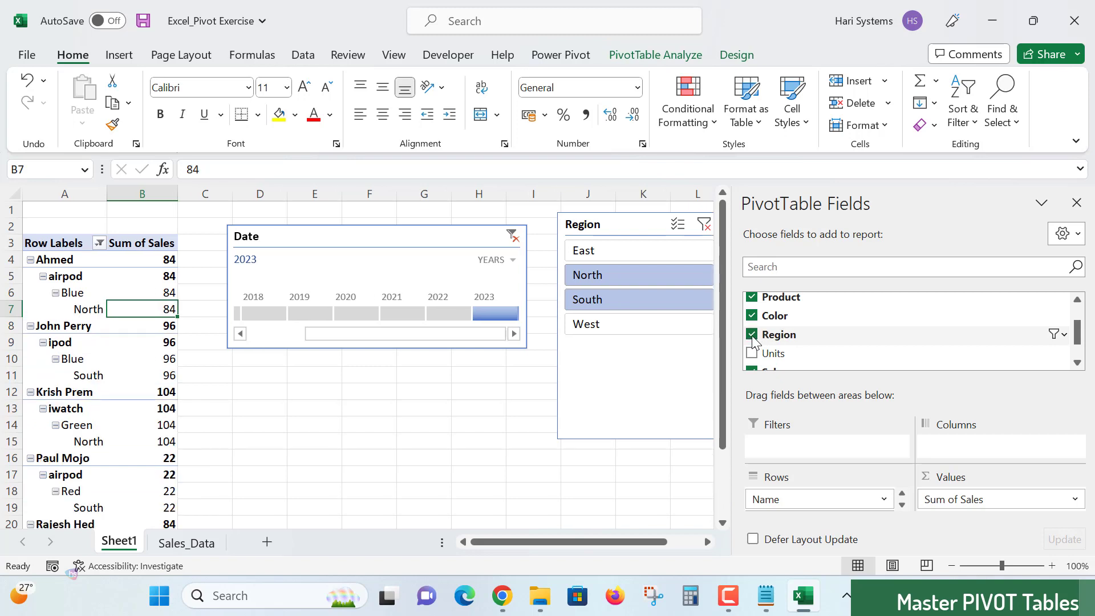
{"action": "left_click", "coordinate": [753, 335]}
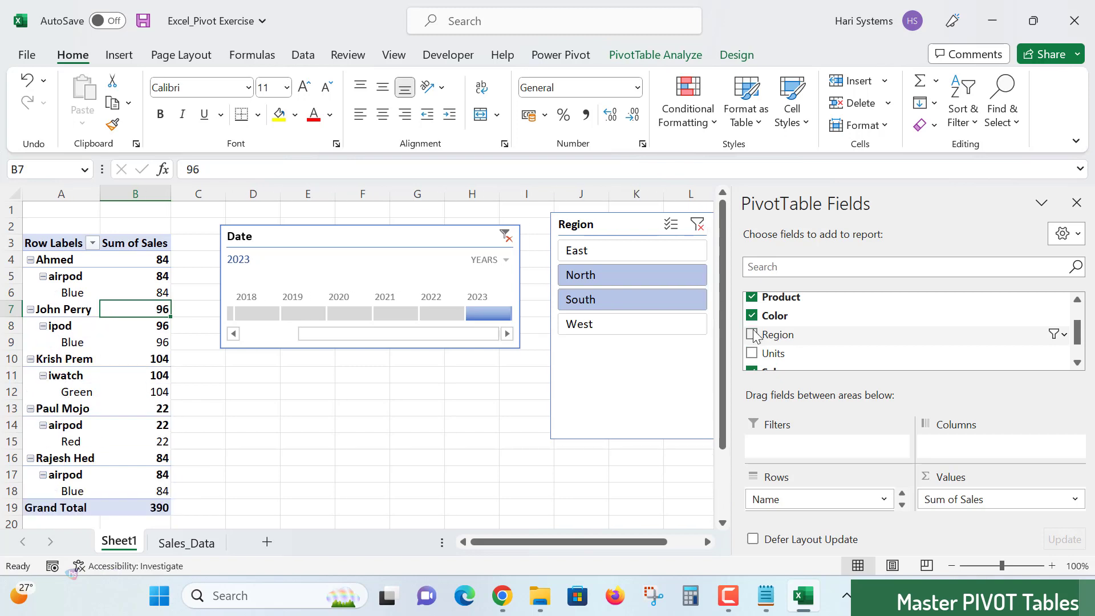
{"action": "left_click", "coordinate": [753, 317]}
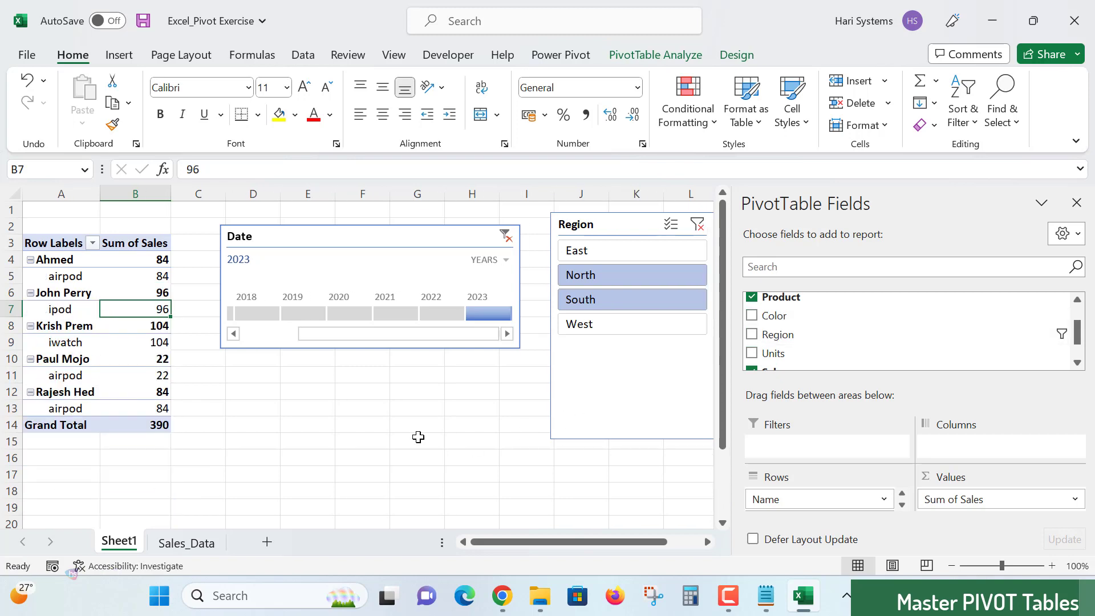